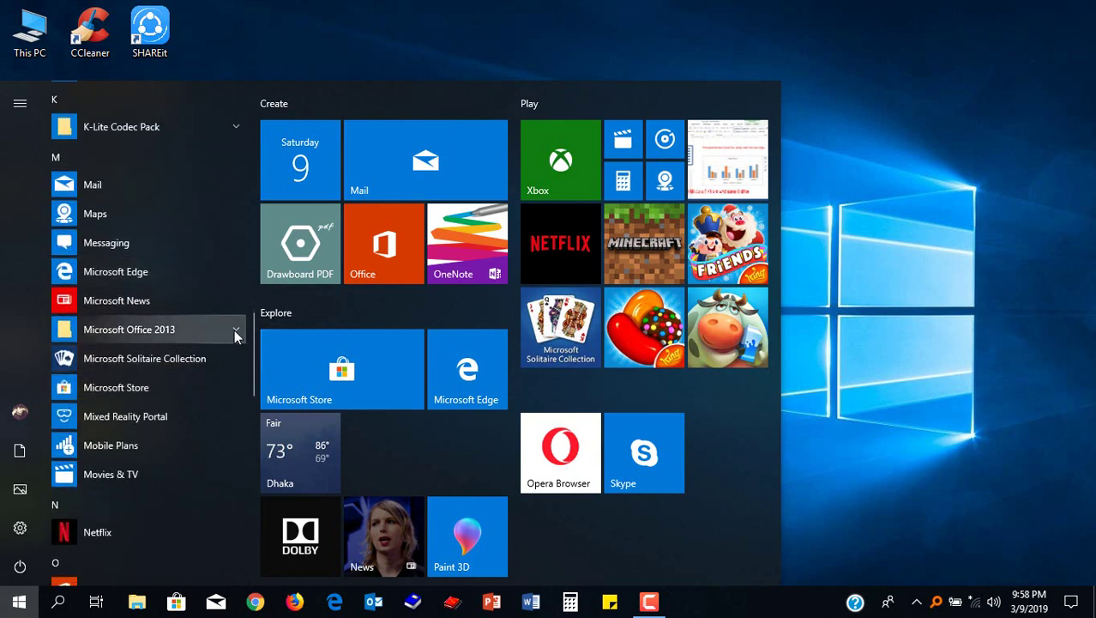
Launch Excel 2013 from the Microsoft Office 2013 programs and create a blank workbook.
click(234, 329)
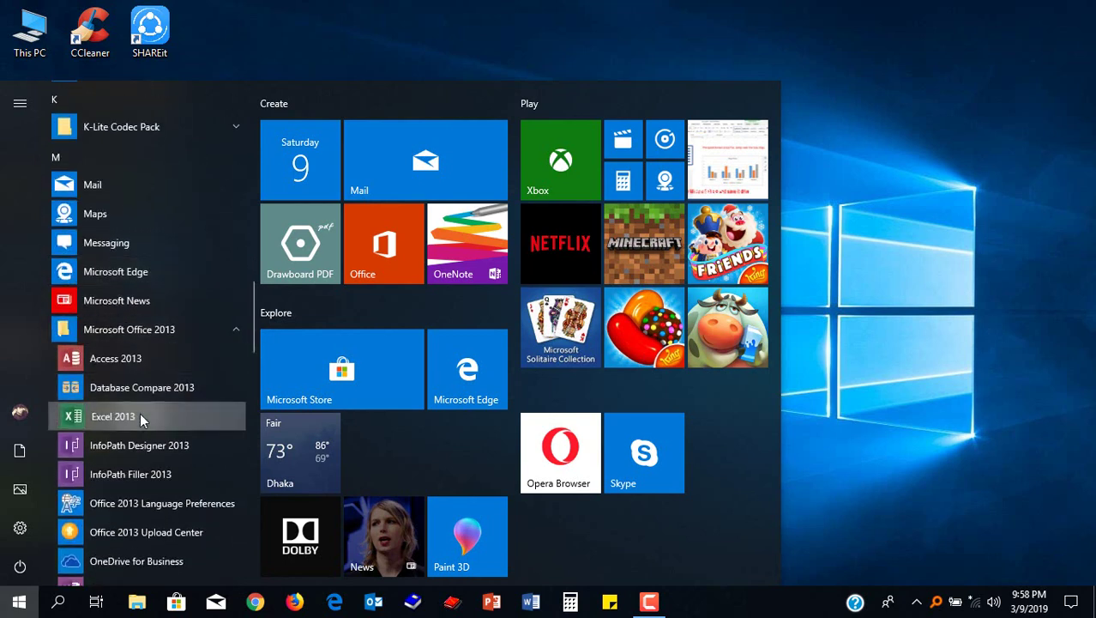
click(140, 416)
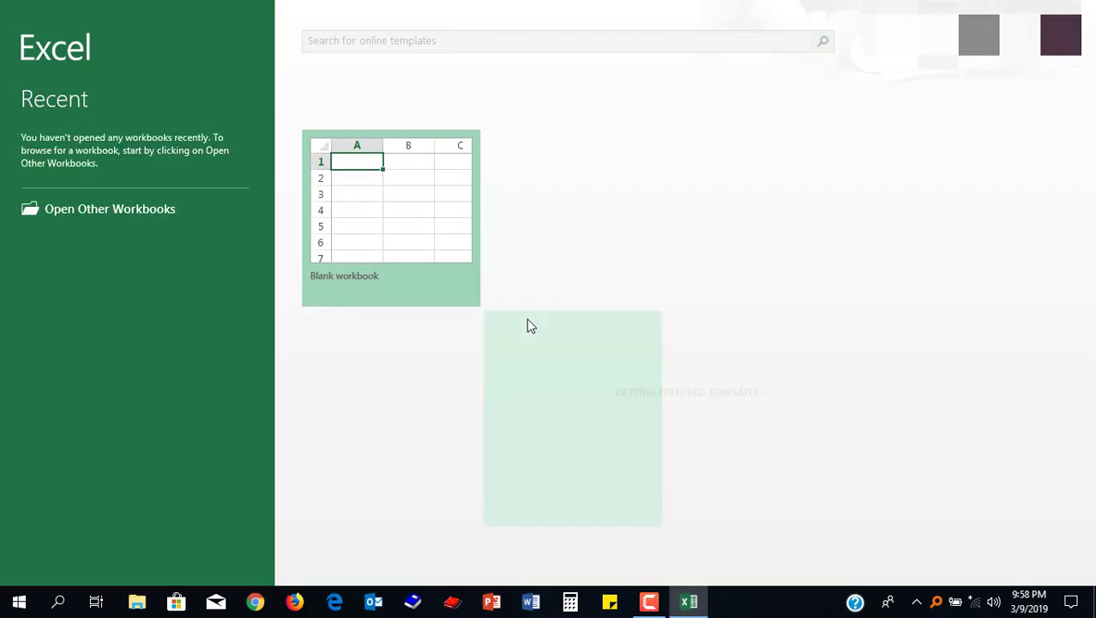
click(379, 216)
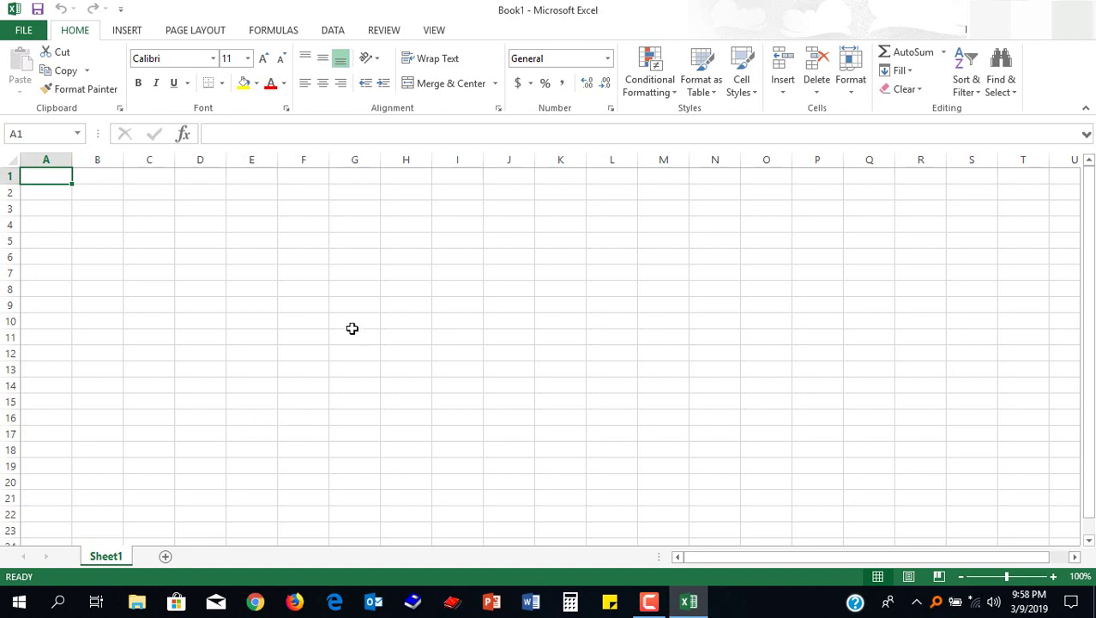
Enter 100 in cell A1 and 50 in cell A2.
scroll(352, 327, up, 4)
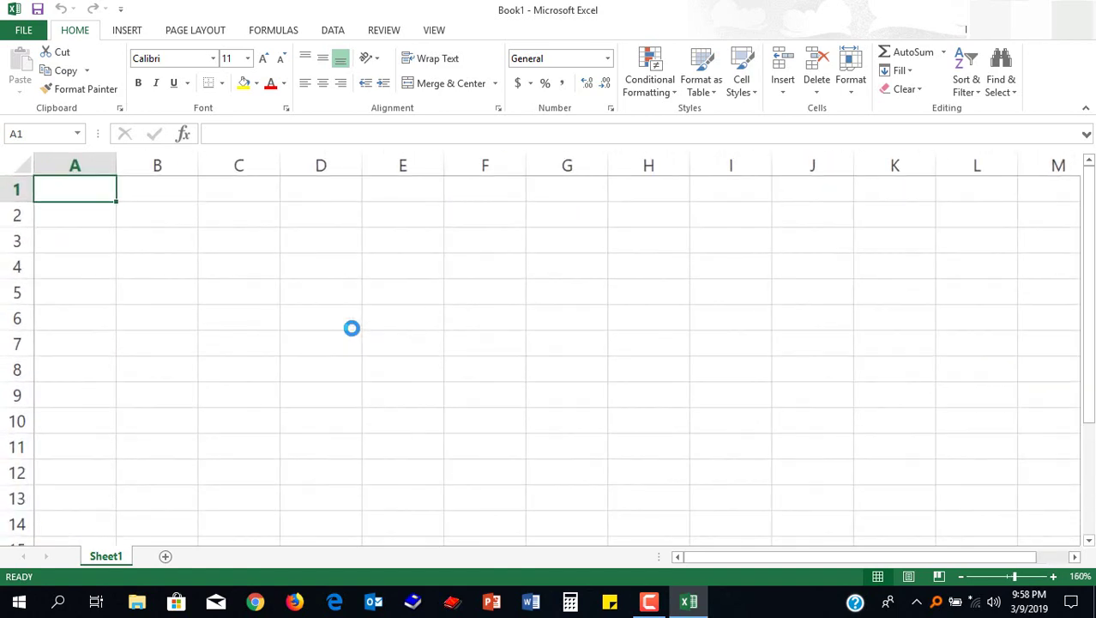
scroll(352, 327, up, 3)
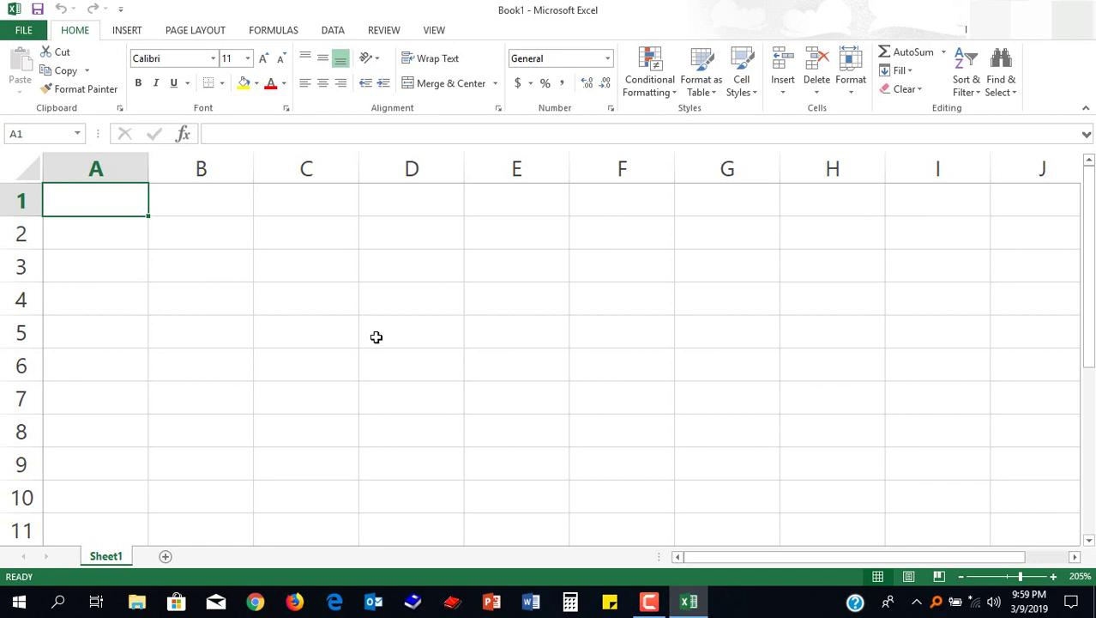
text(100)
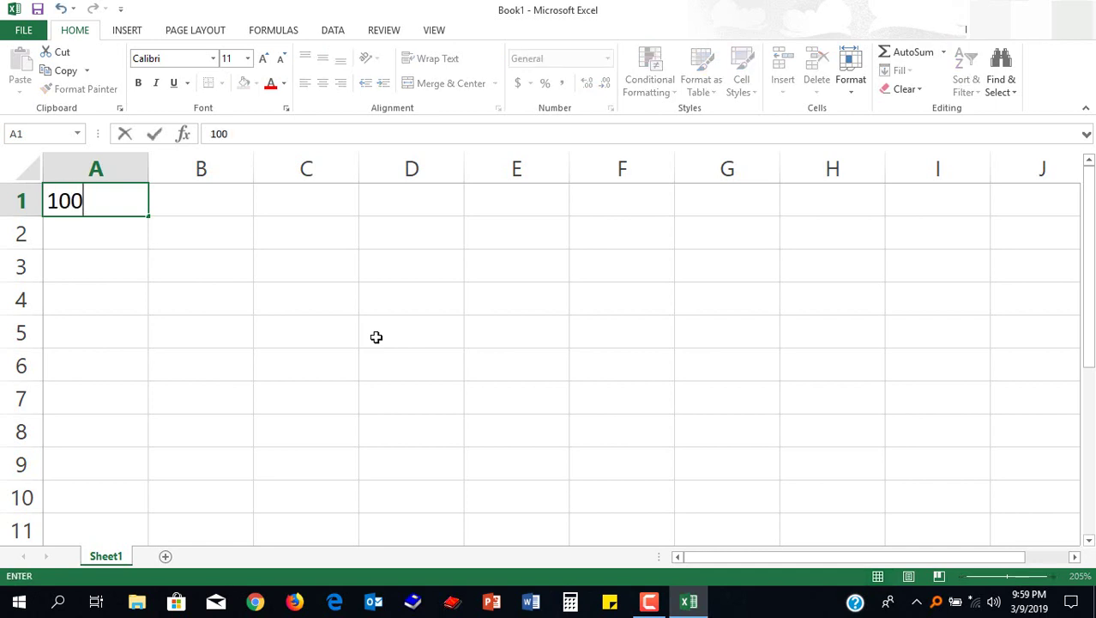
key(Return)
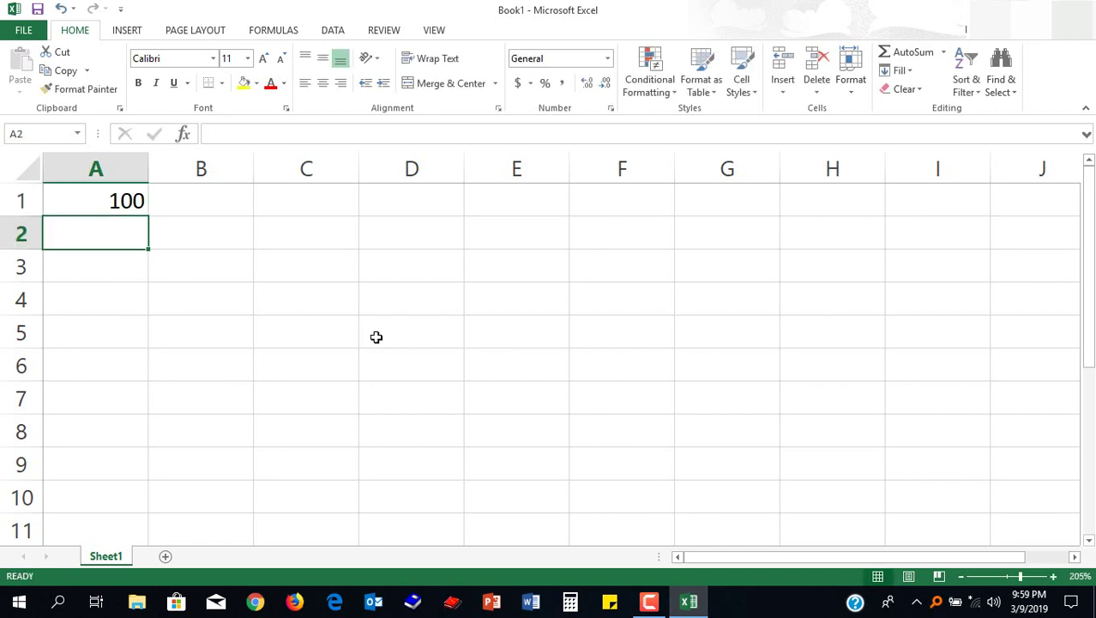
text(50)
key(Return)
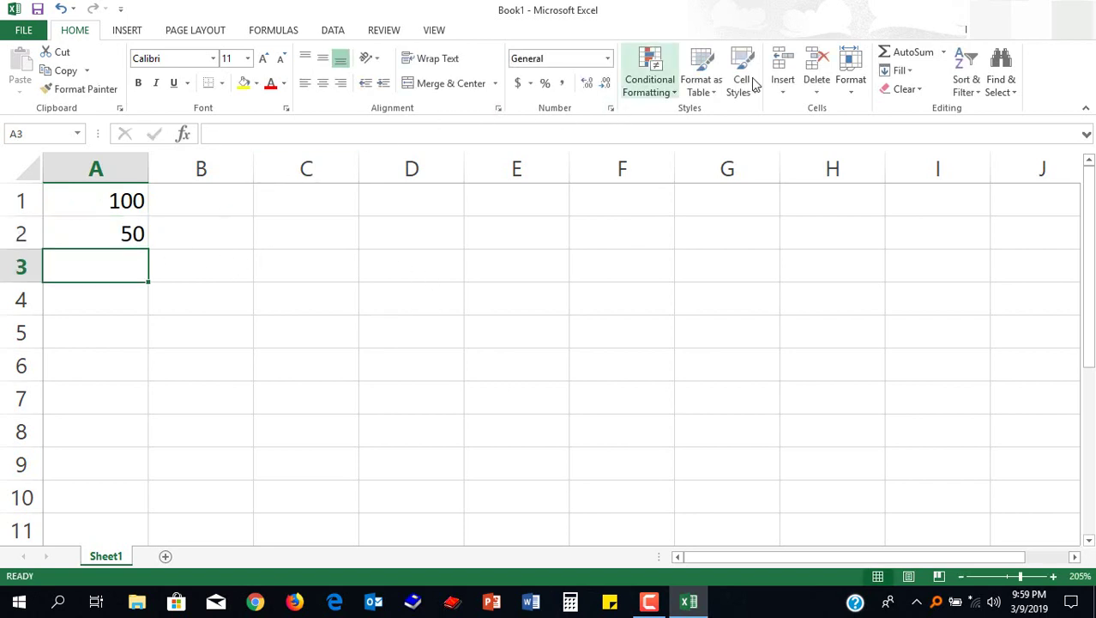
click(914, 53)
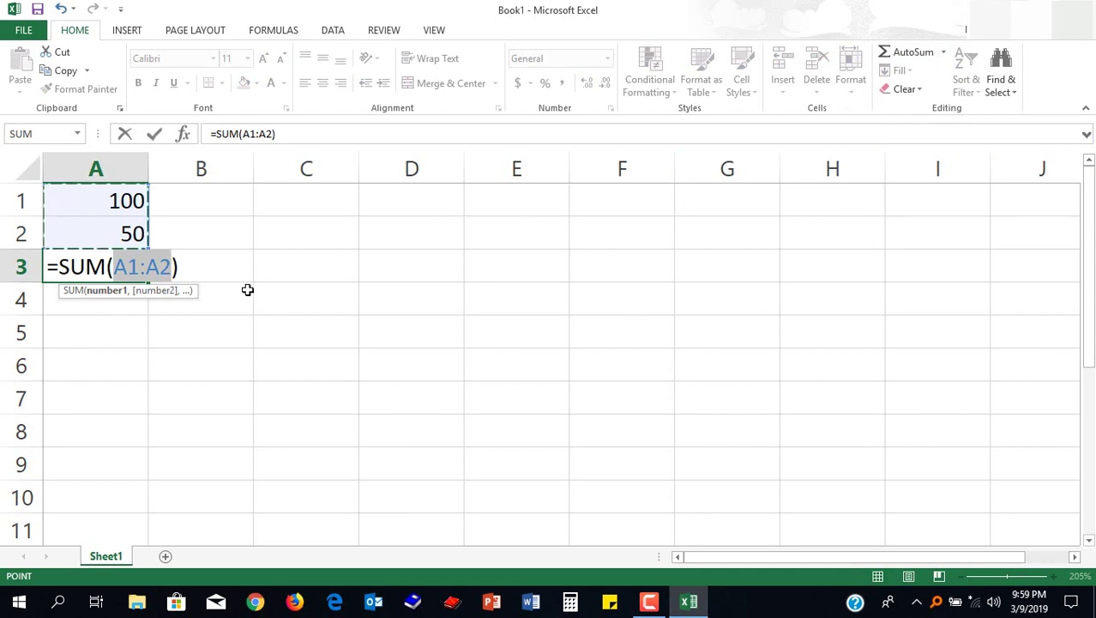
click(108, 328)
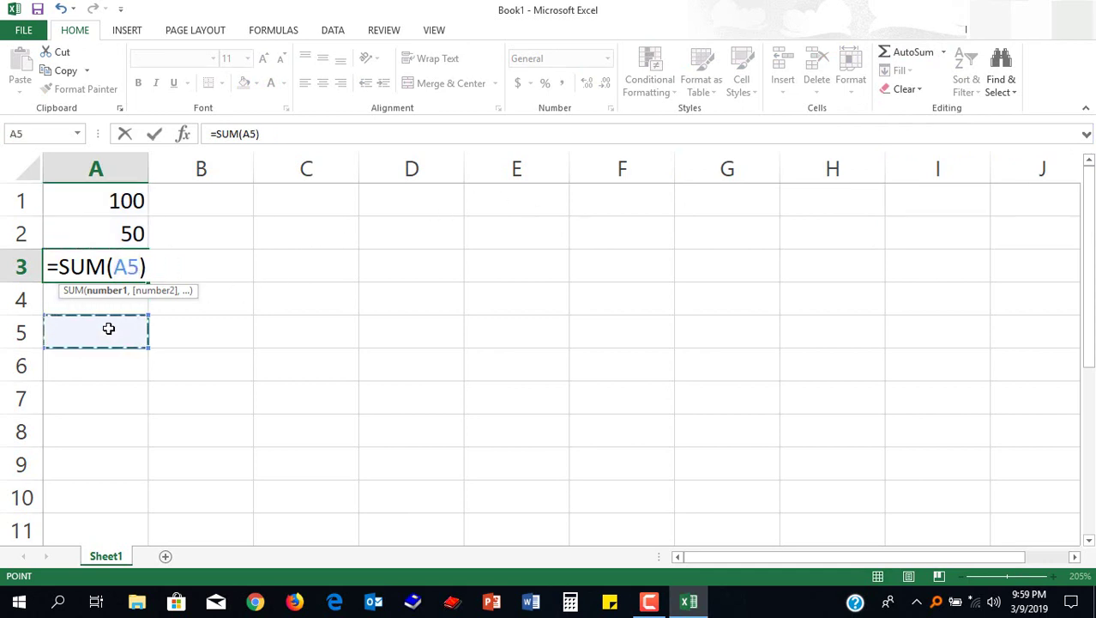
key(Escape)
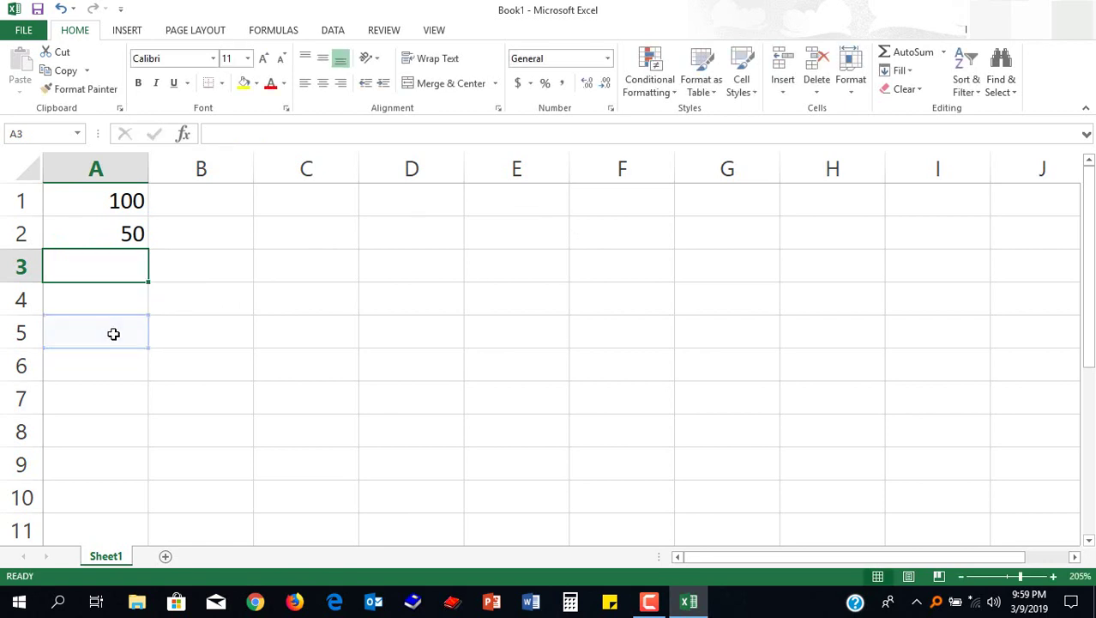
Add up cells A1:A2 in cell A3 with AutoSum.
click(910, 52)
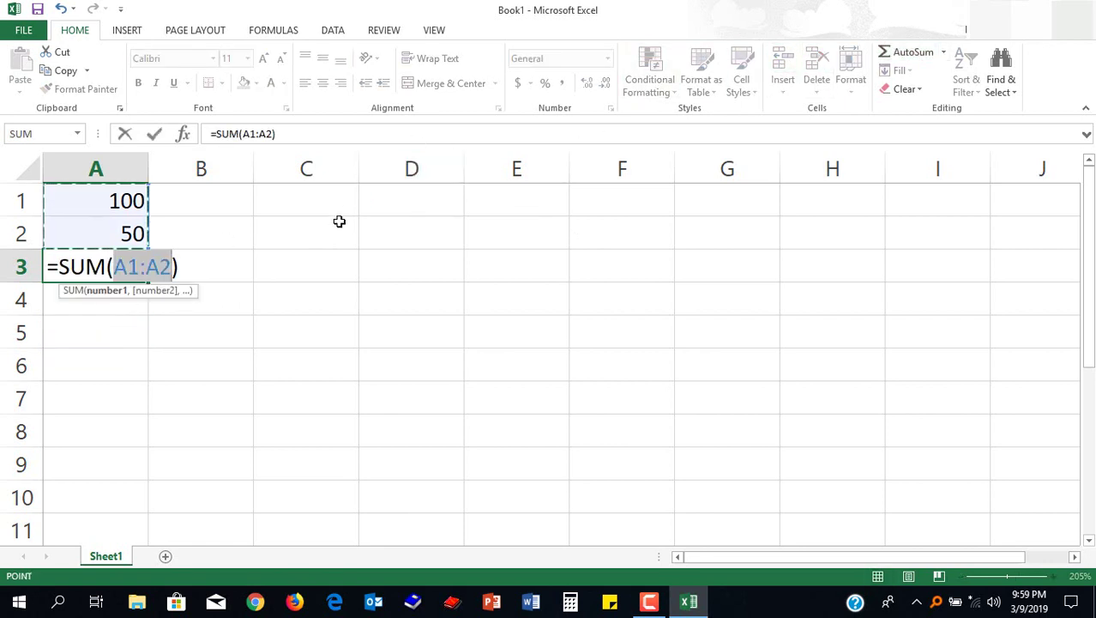
key(Return)
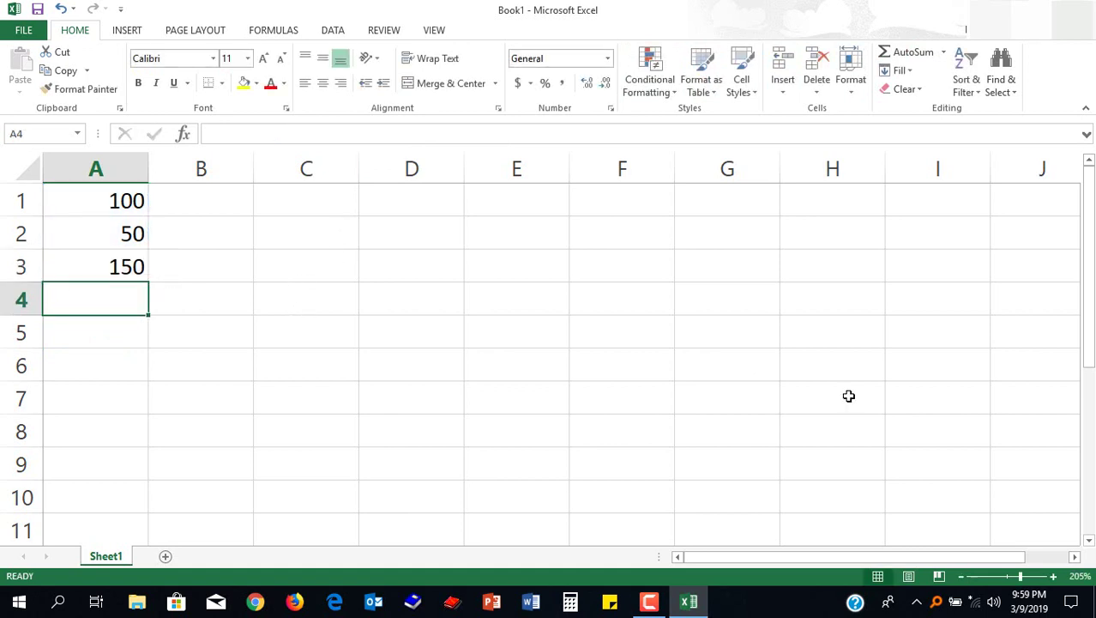
Enter the note "click autosum then press enter" in cell C4.
click(319, 306)
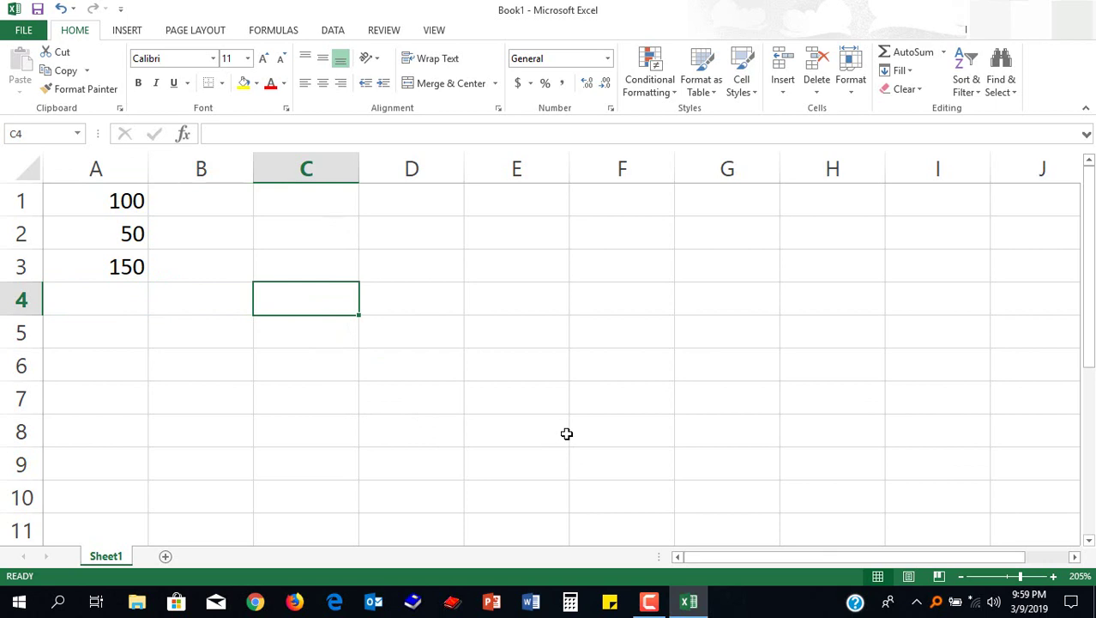
text(click)
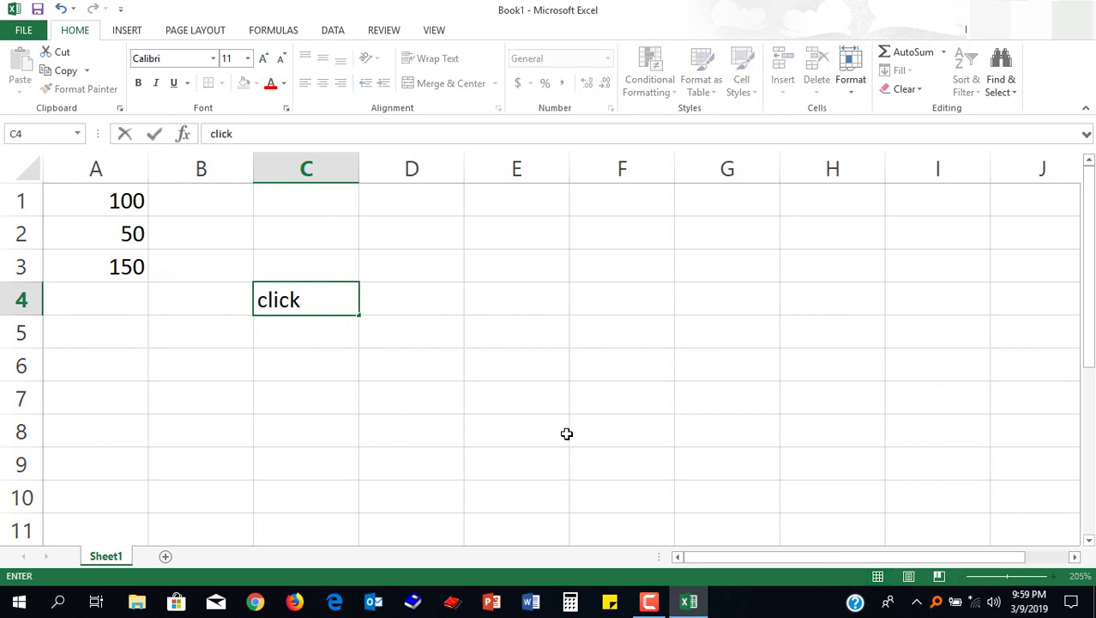
text( auto)
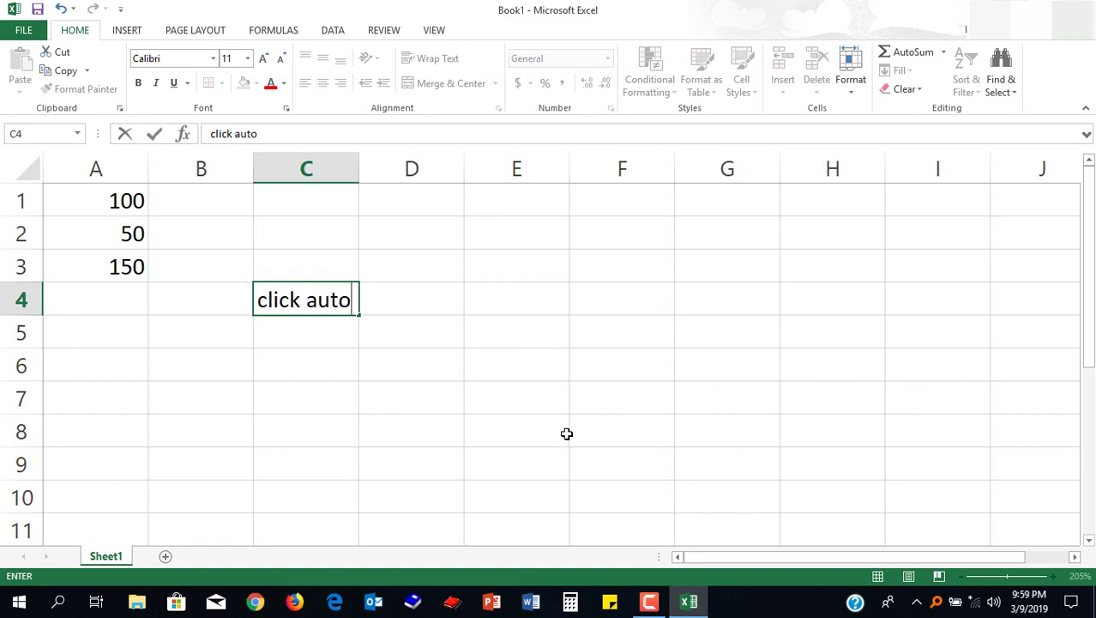
text(sum)
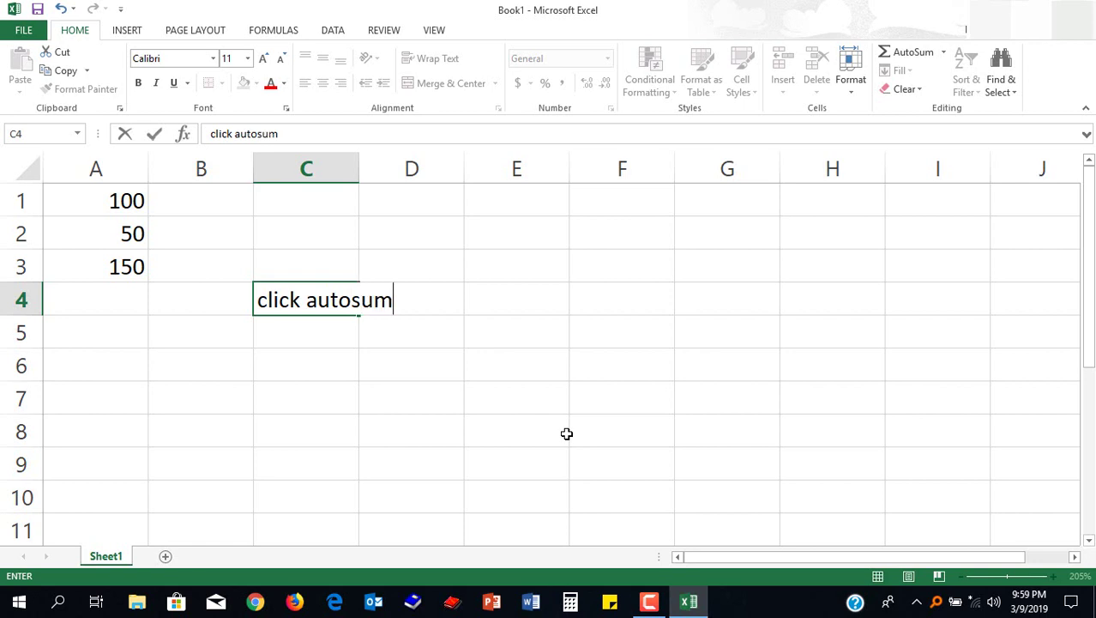
text( then)
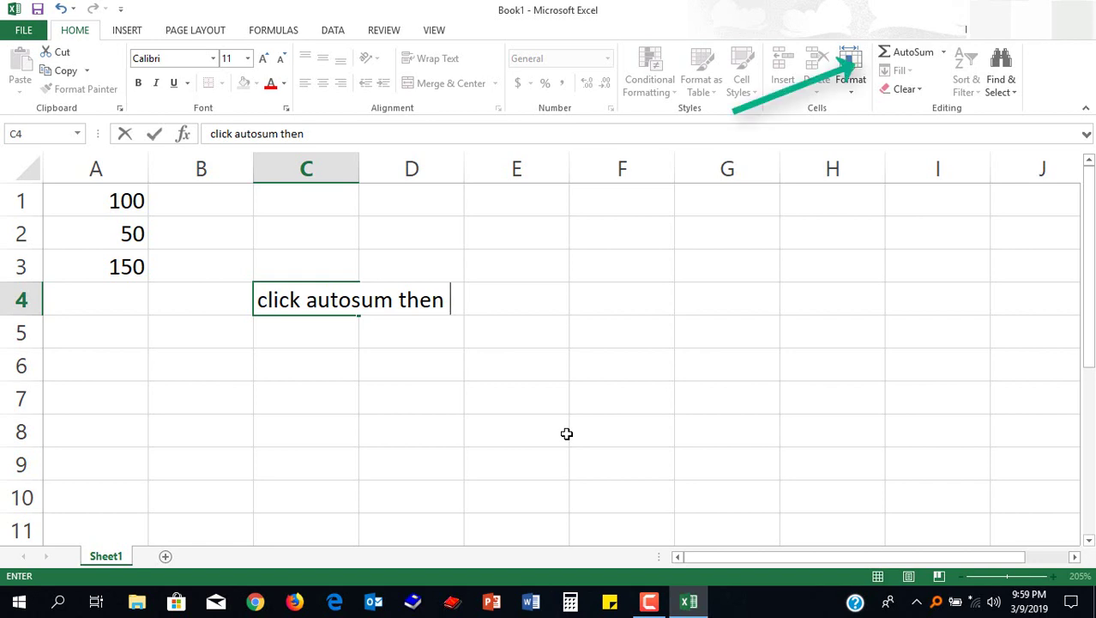
text( press)
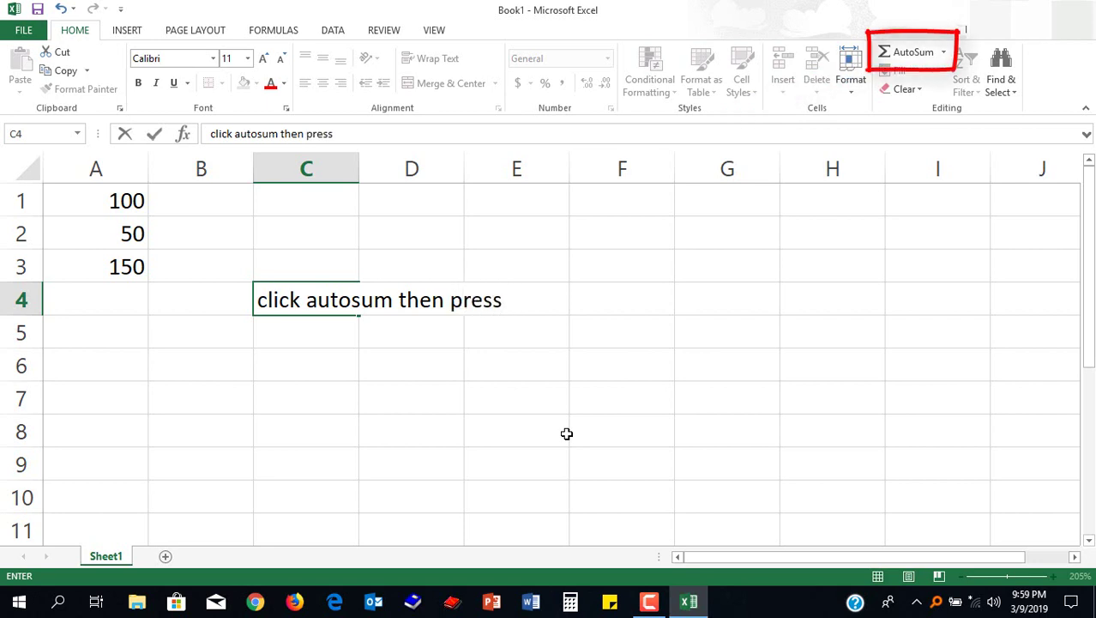
text( enter)
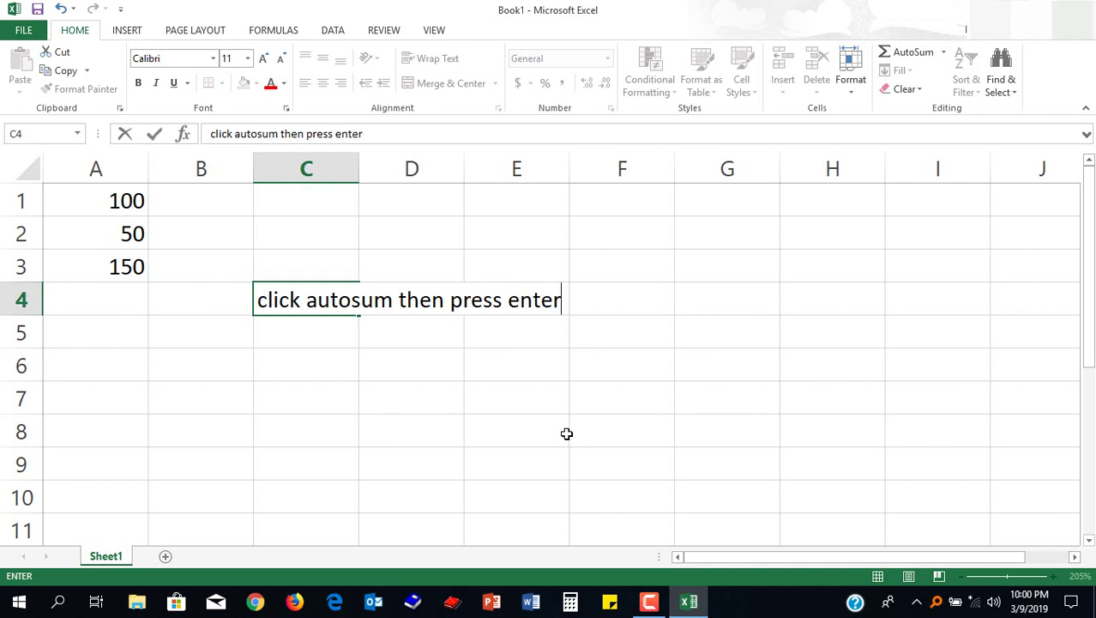
key(Return)
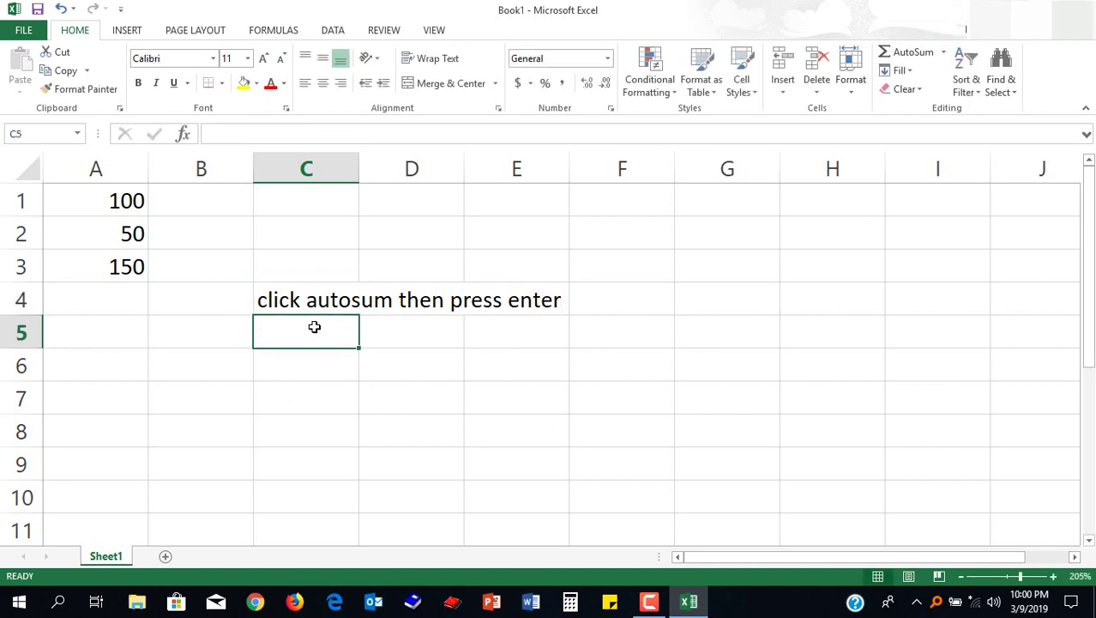
Clear the note in cell C4 and the sum formula in cell A3.
click(313, 294)
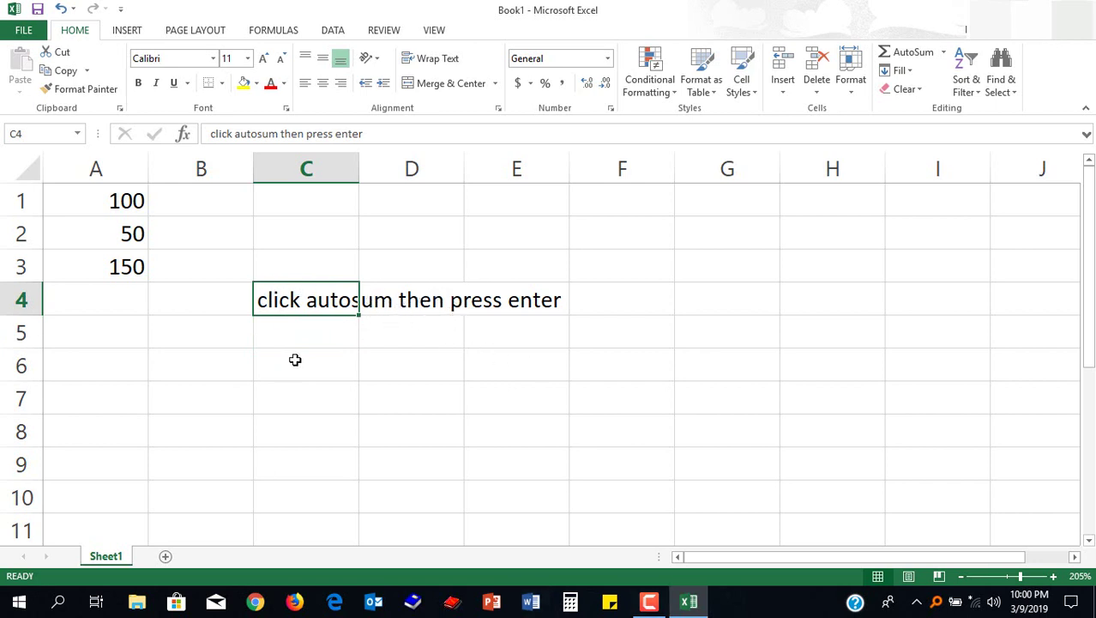
key(Delete)
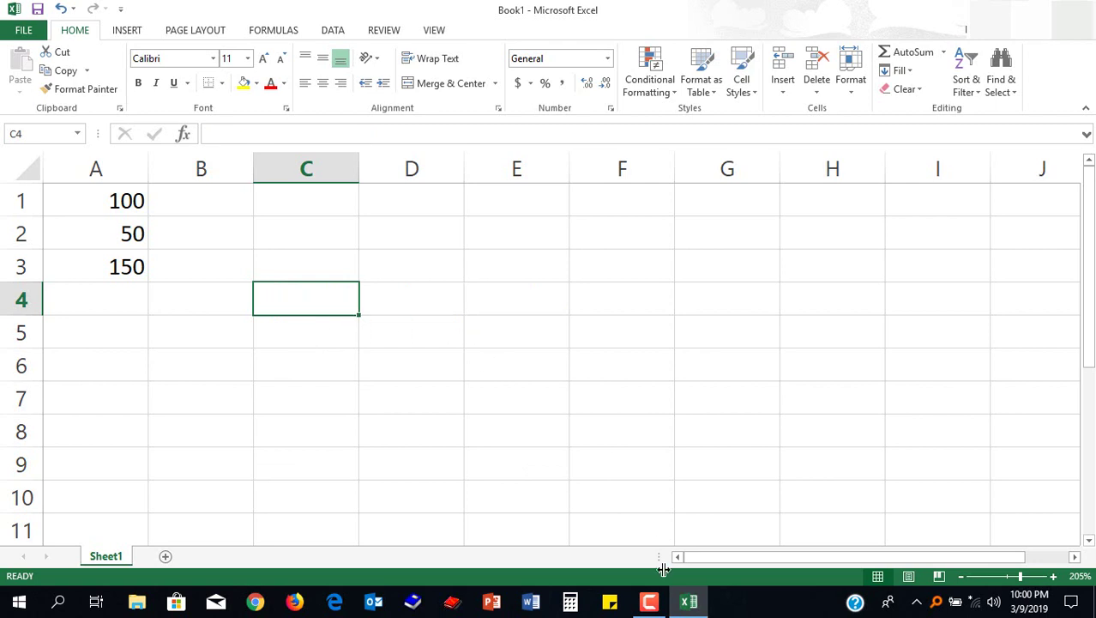
click(124, 269)
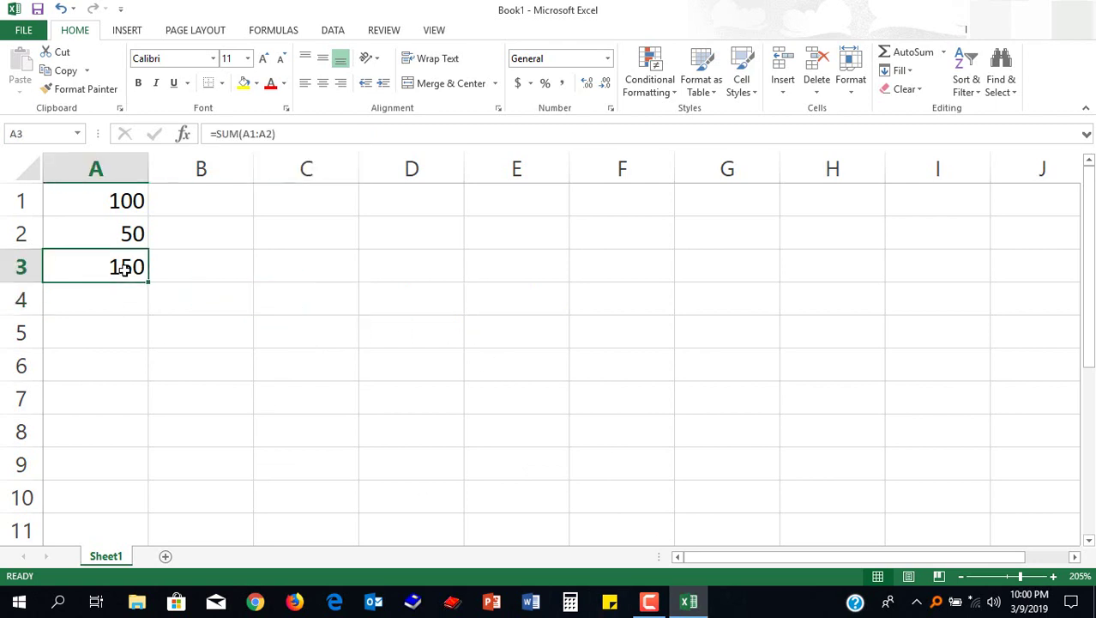
key(Delete)
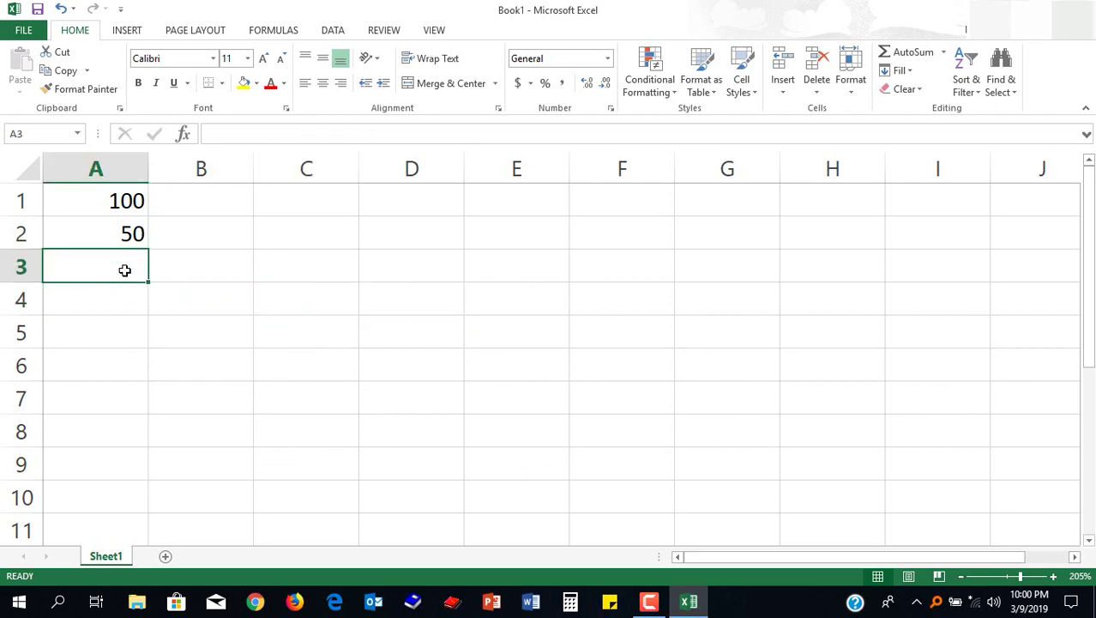
Enter the subtraction formula =A1-A2 in cell A3.
text(=)
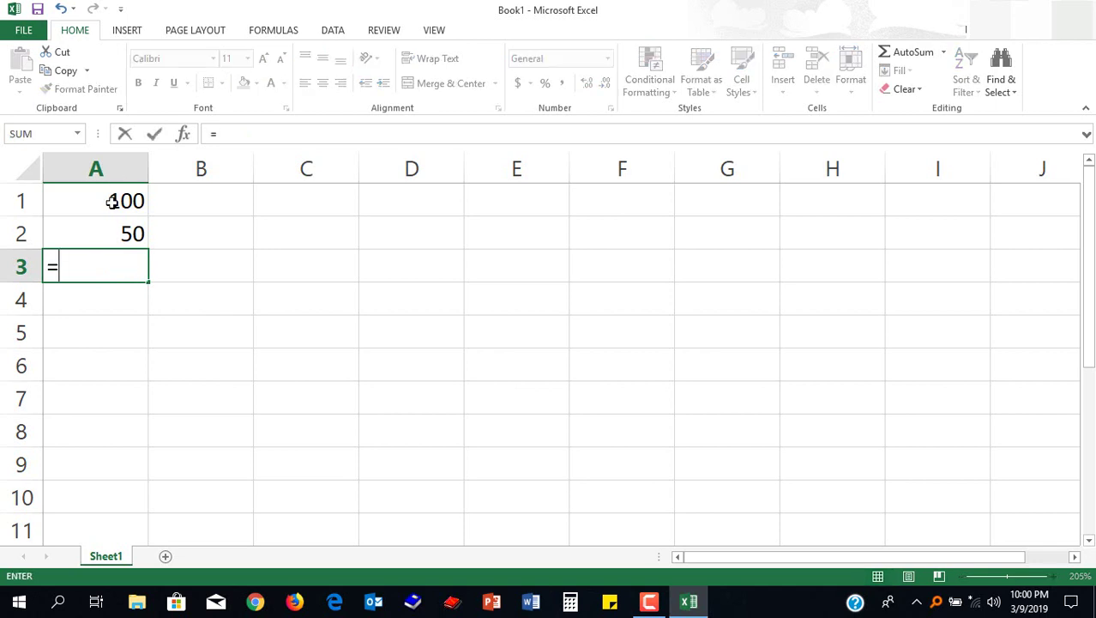
click(112, 202)
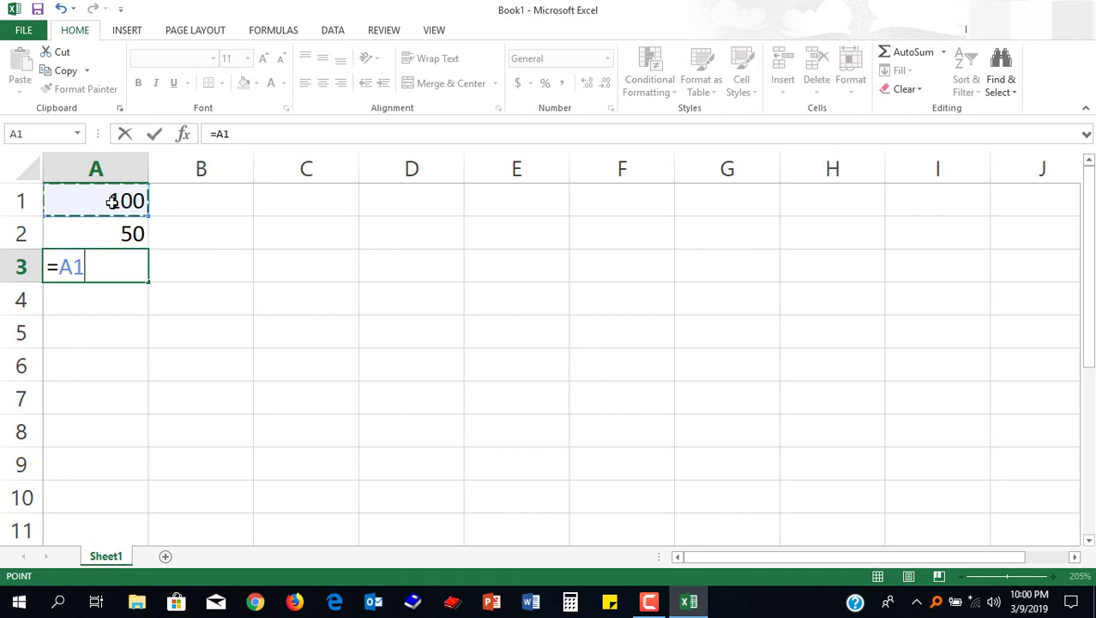
text(-)
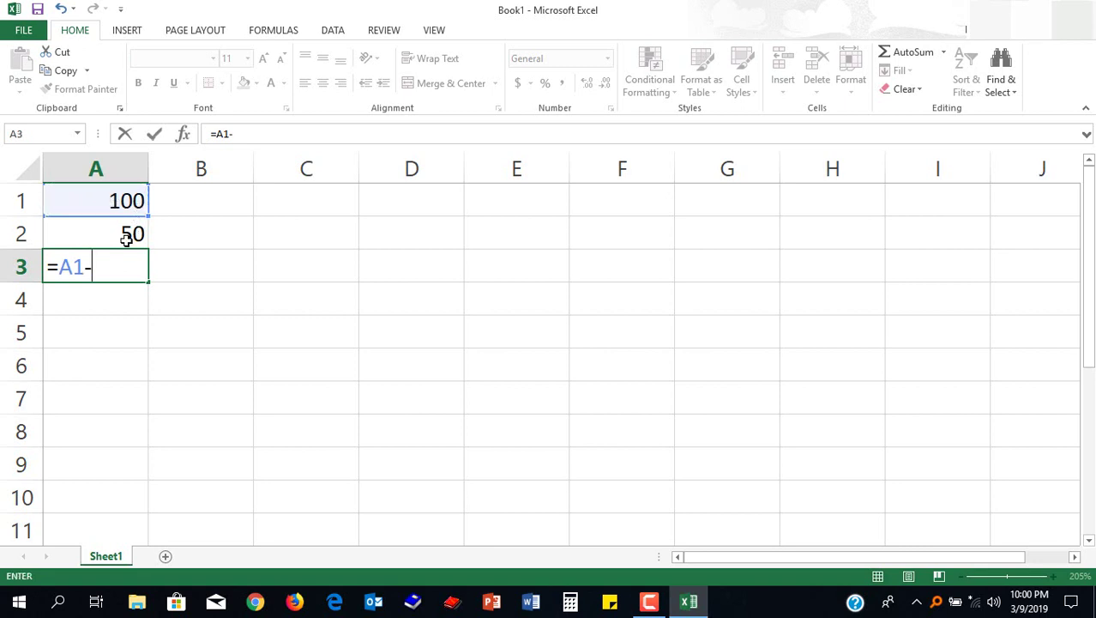
click(114, 235)
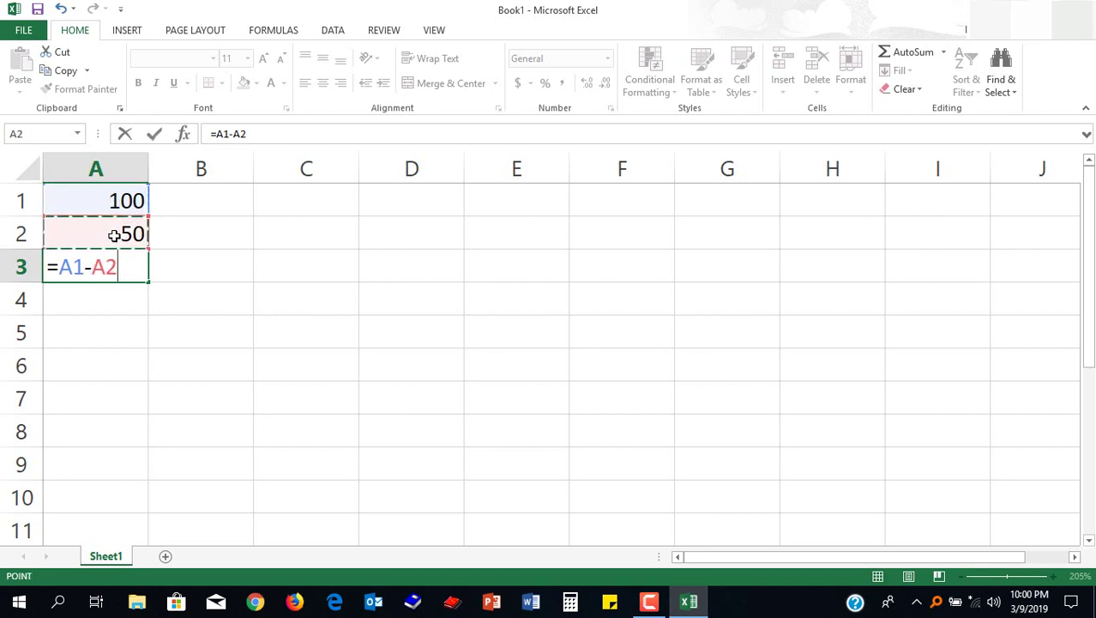
key(Return)
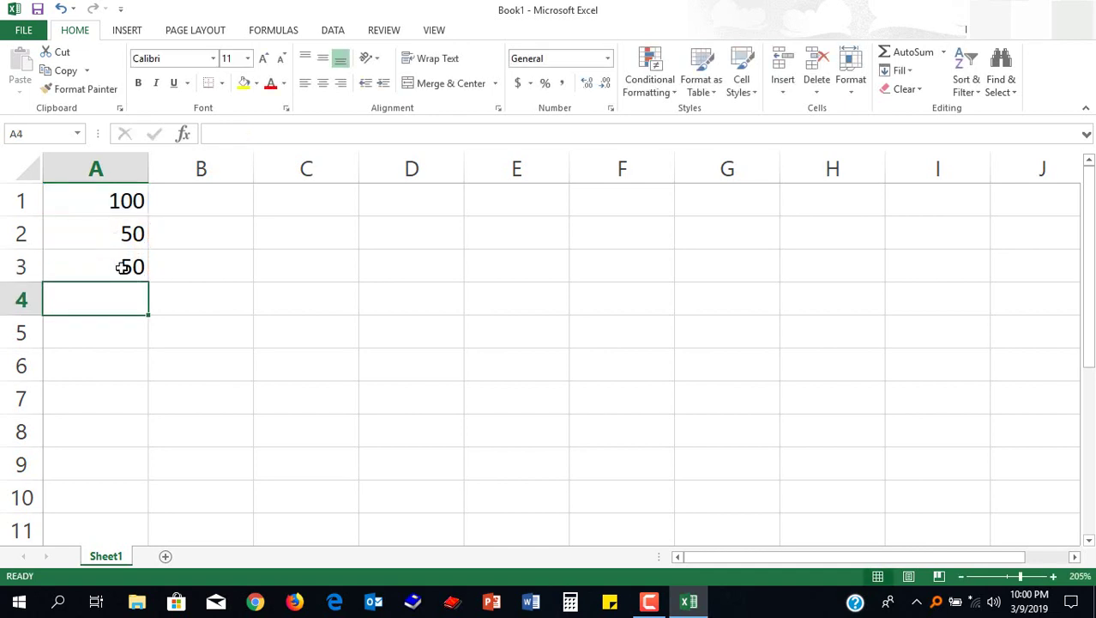
Format cell A3 with a yellow fill and red font color.
click(121, 268)
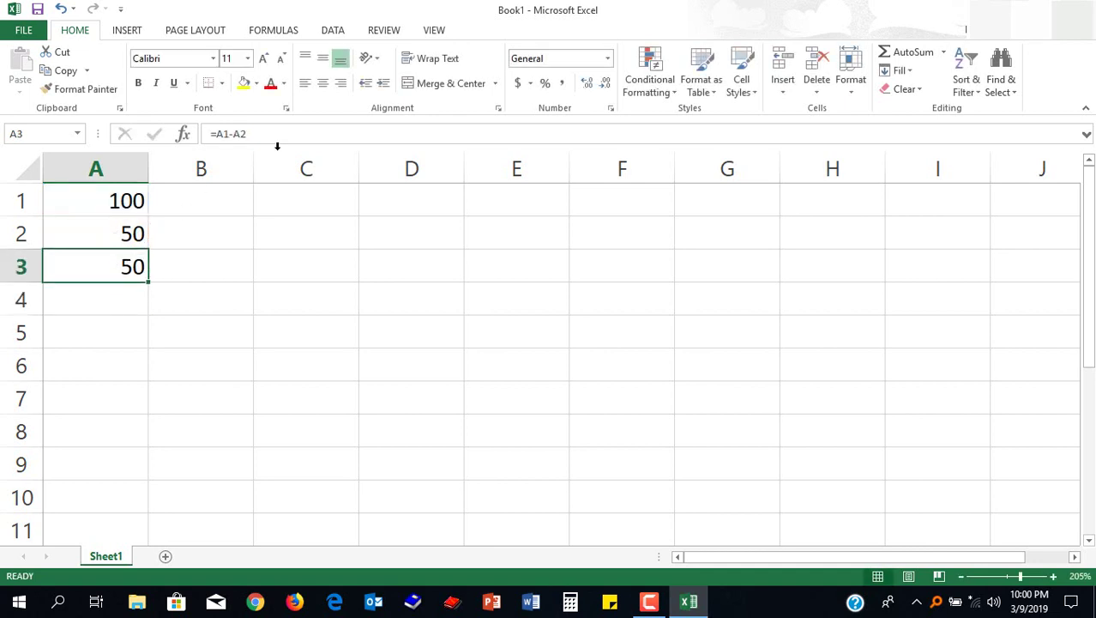
click(244, 83)
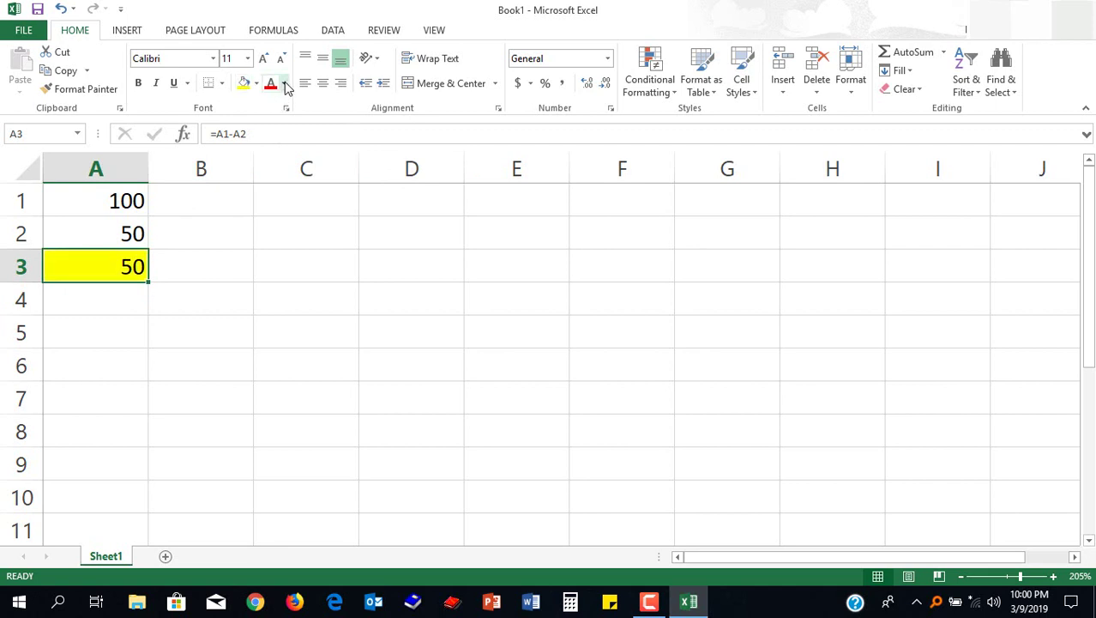
click(284, 83)
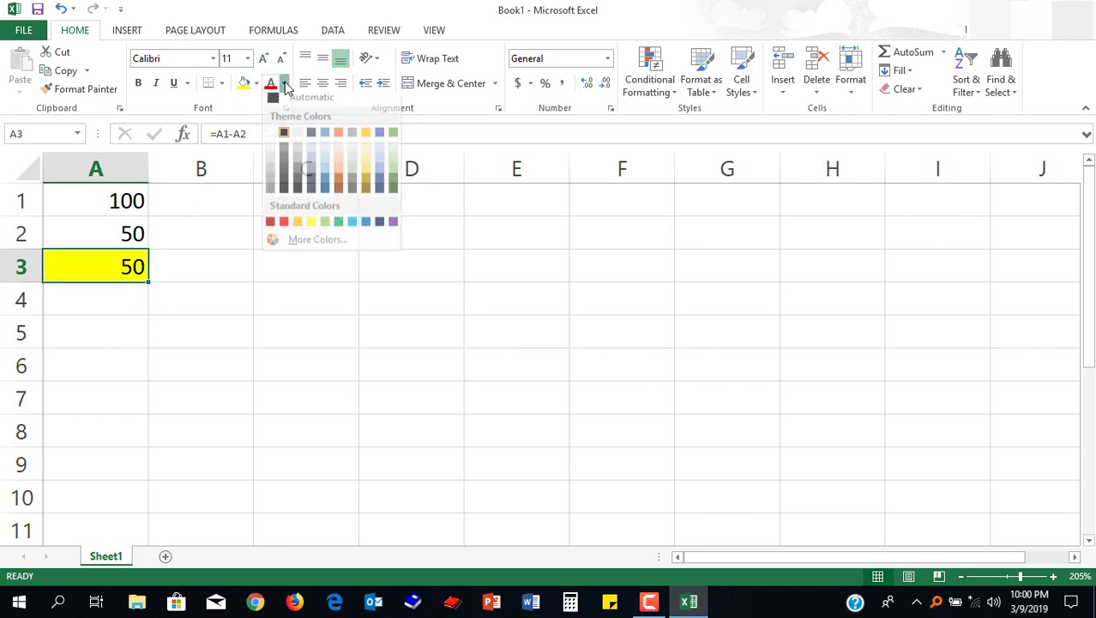
click(242, 101)
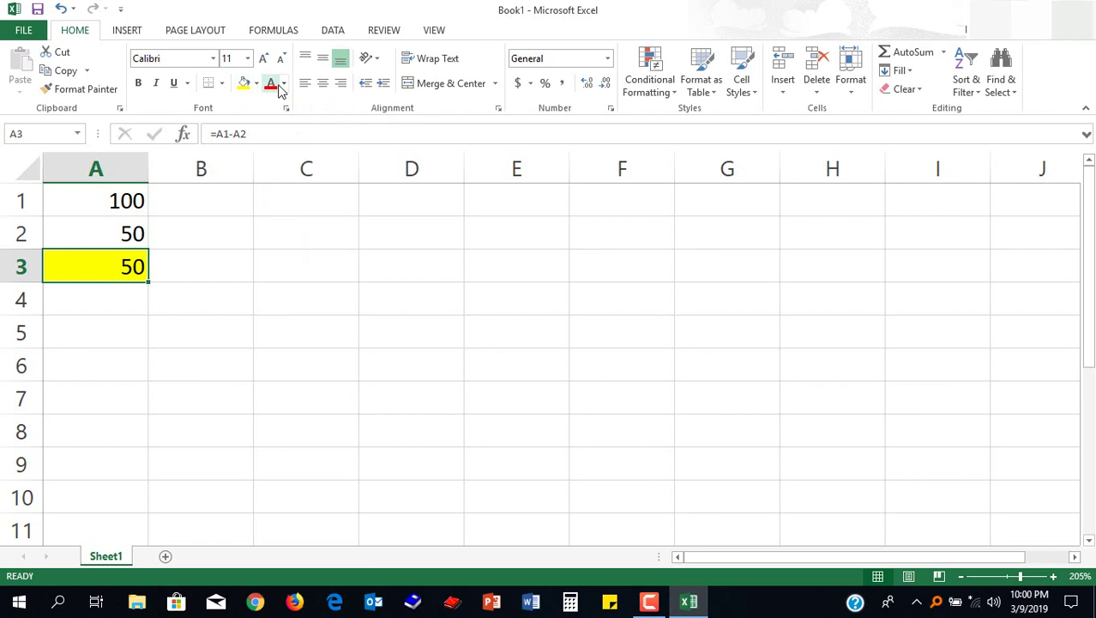
click(272, 83)
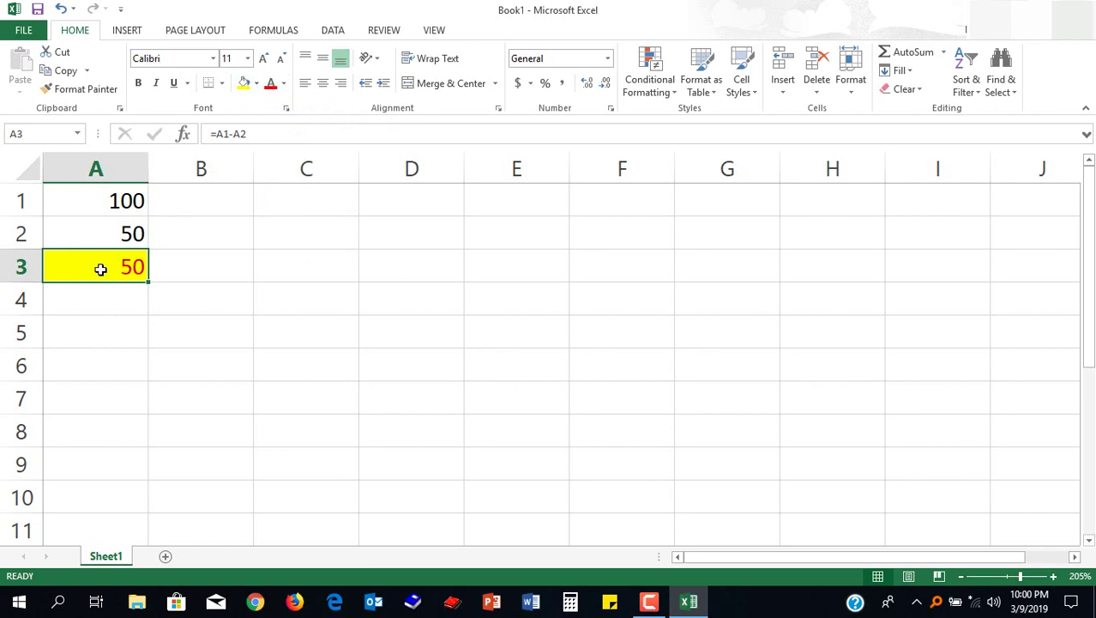
Replace the formula in cell A3 with the multiplication formula =A1*A2.
click(125, 312)
click(202, 300)
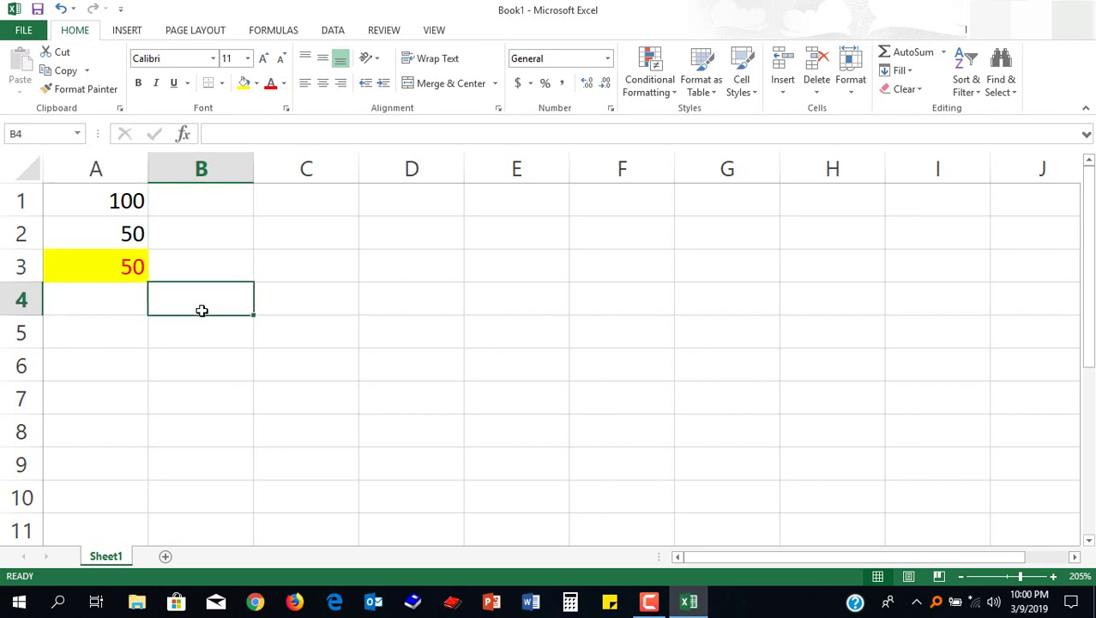
click(121, 268)
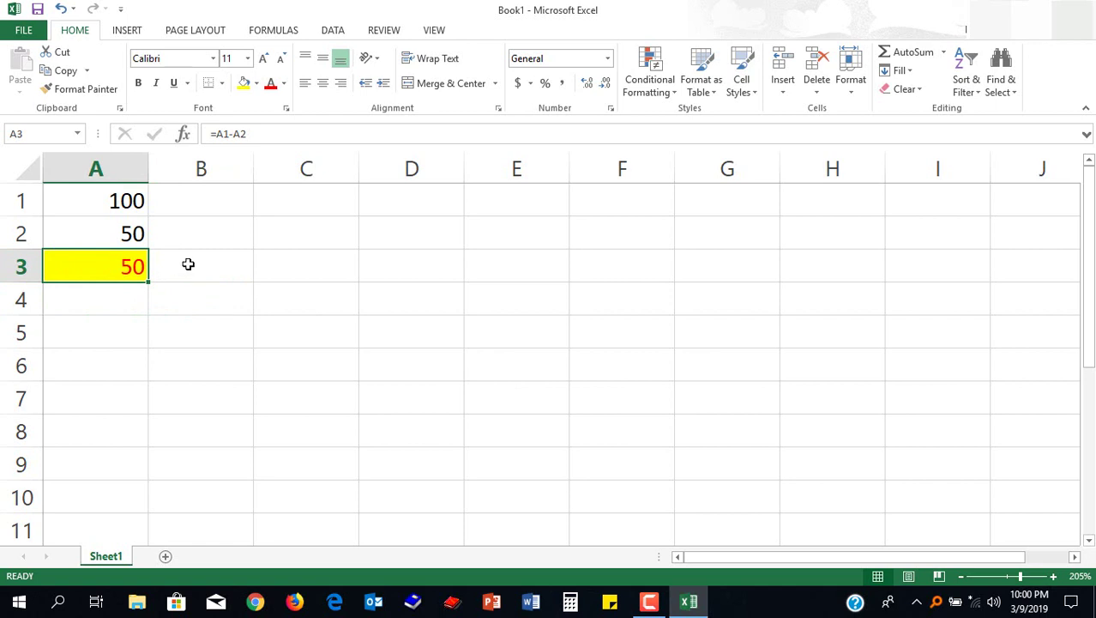
key(F2)
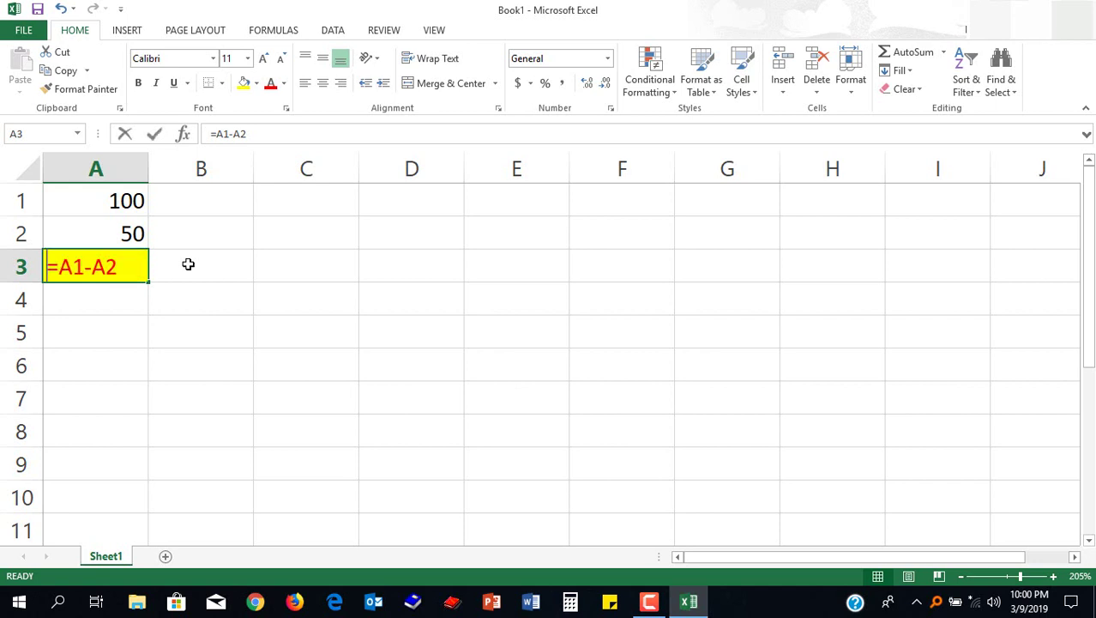
key(Escape)
text(=)
click(114, 201)
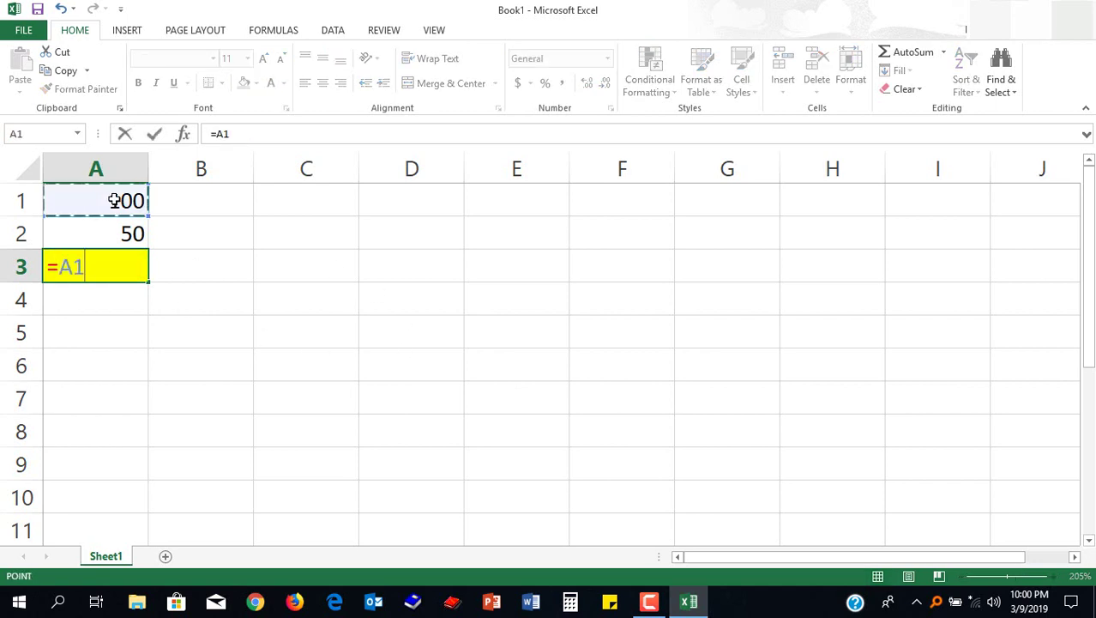
text(*)
click(131, 236)
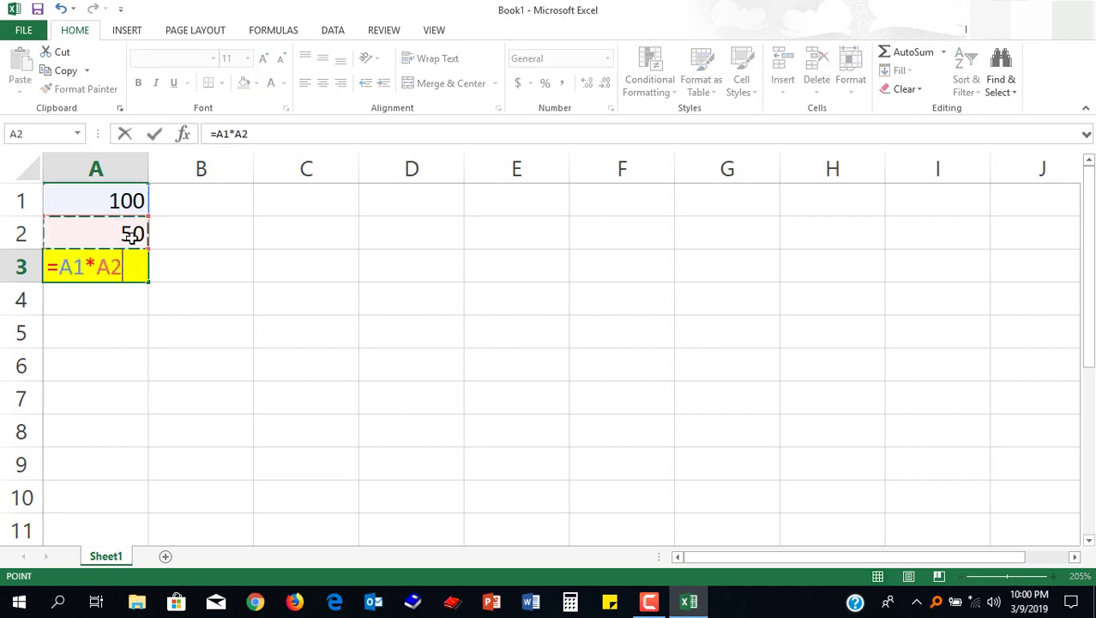
key(Return)
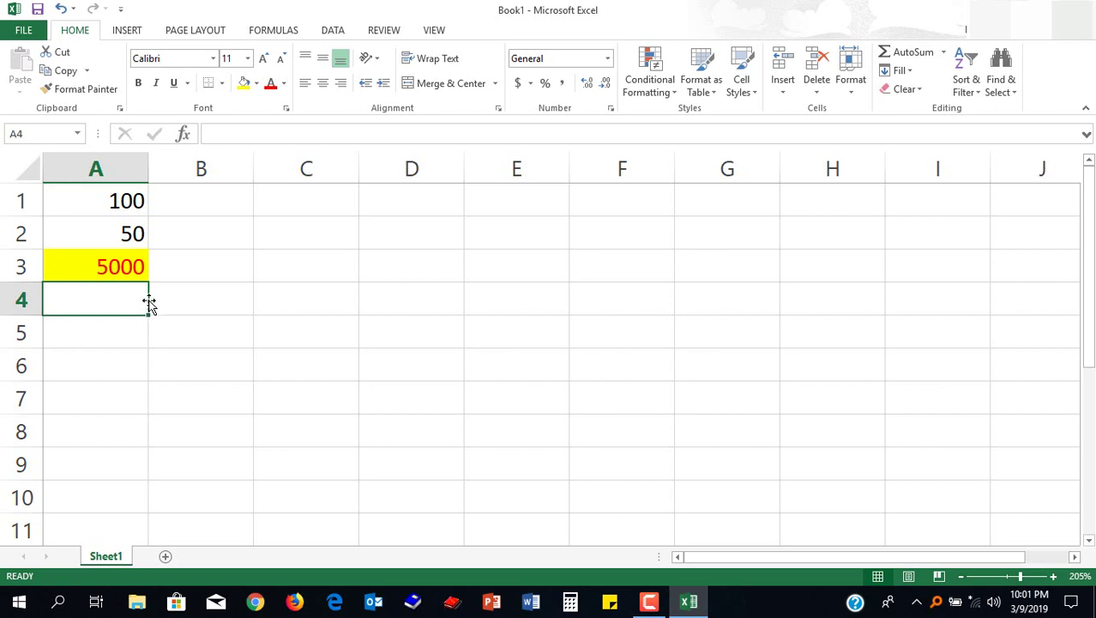
Clear the contents of cell A3 and enter the division formula =A1/A2 there.
click(128, 268)
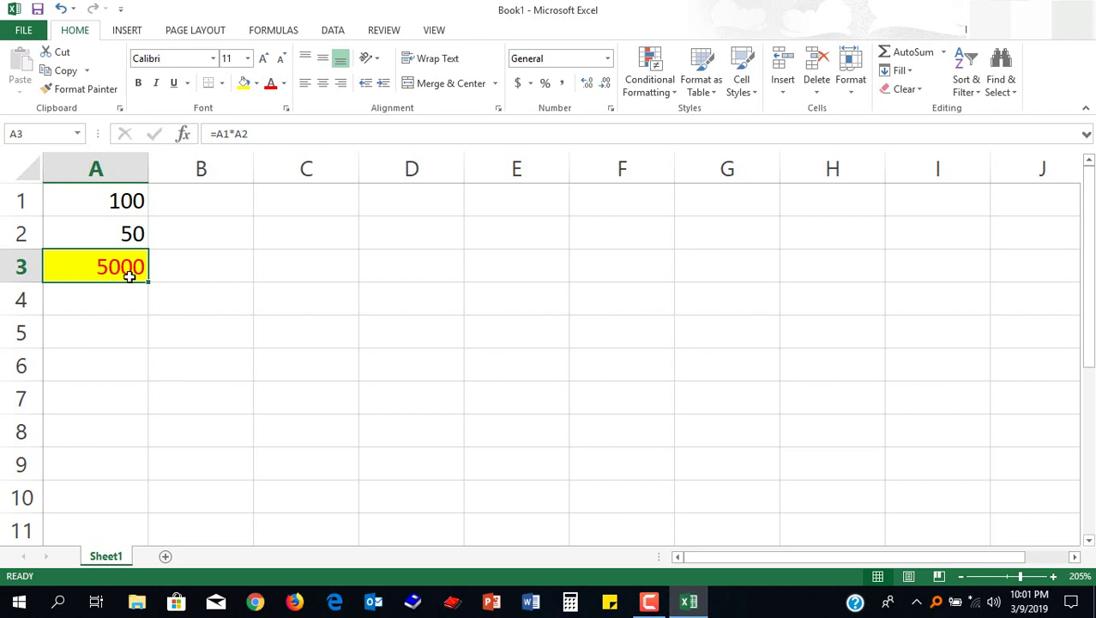
key(Delete)
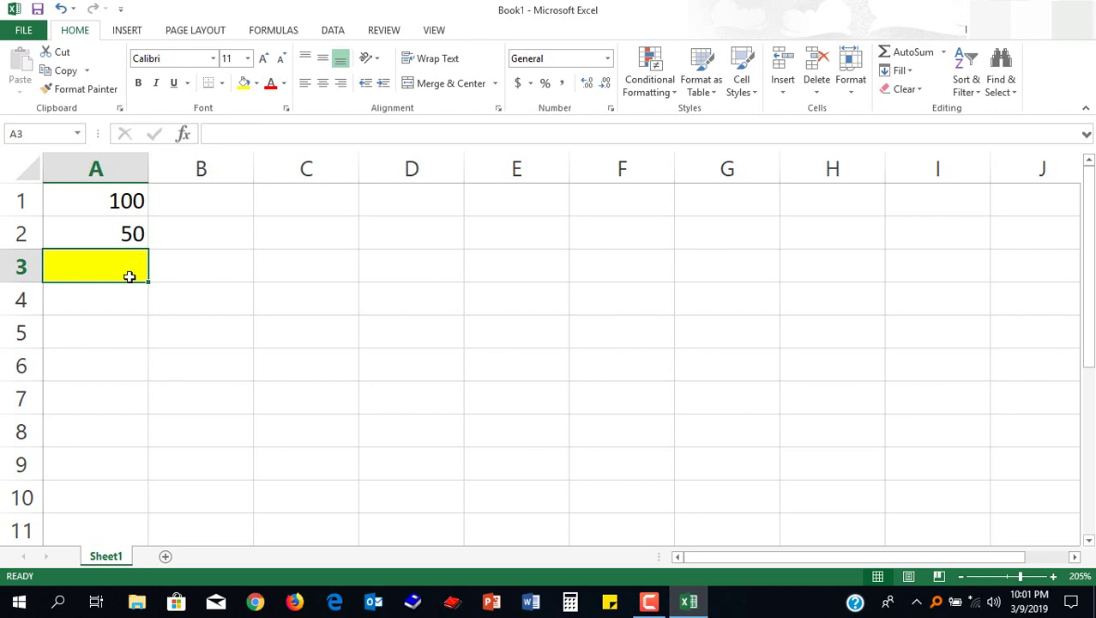
text(=)
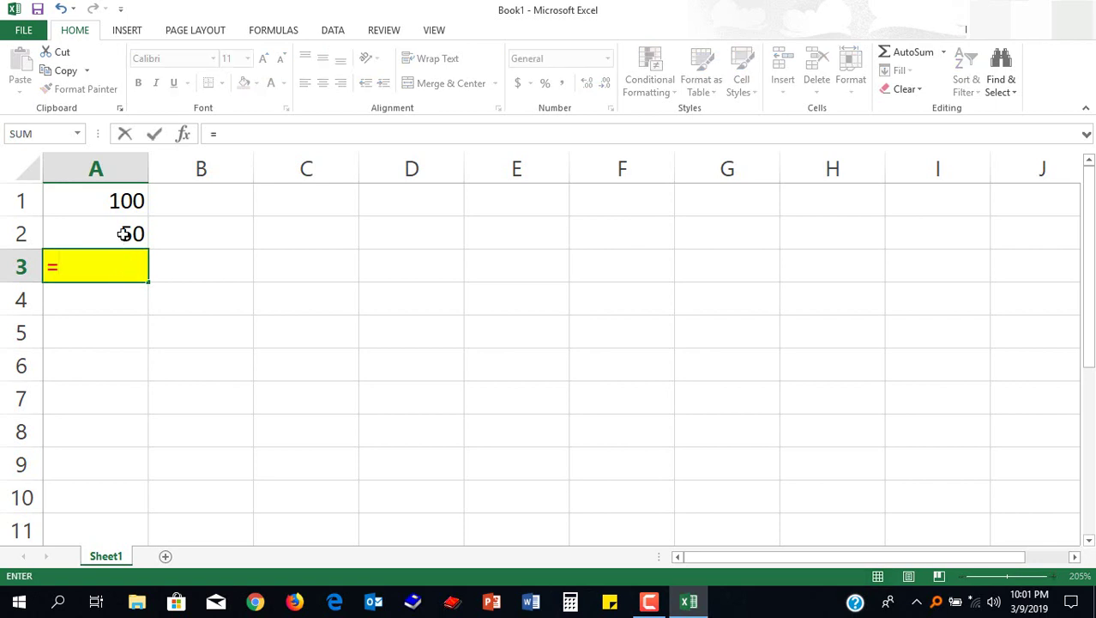
click(123, 201)
text(/)
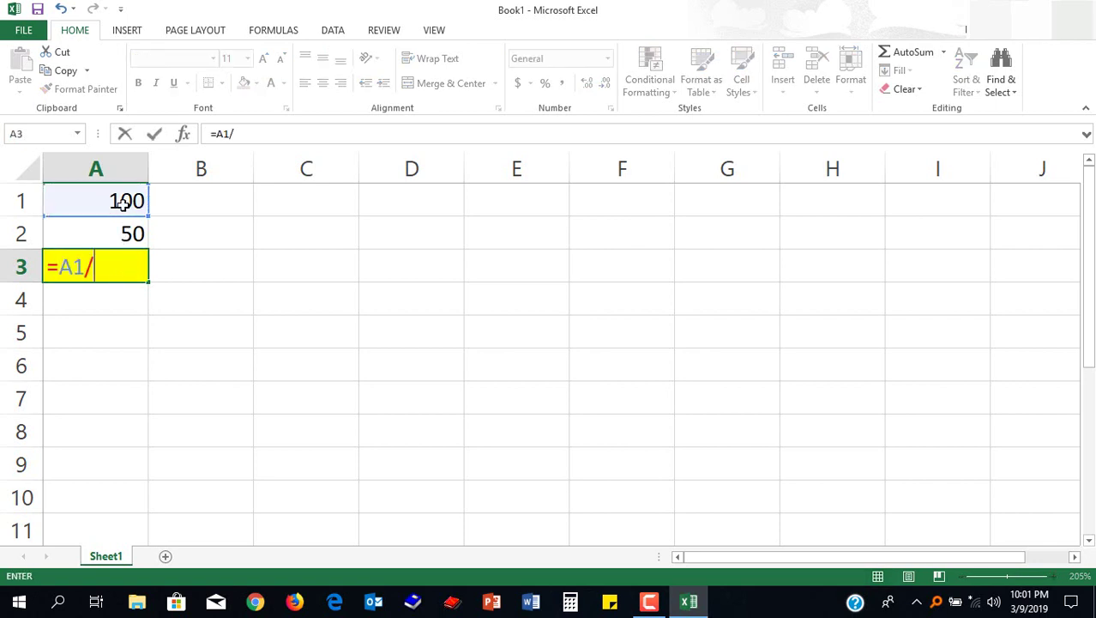
click(114, 233)
key(Return)
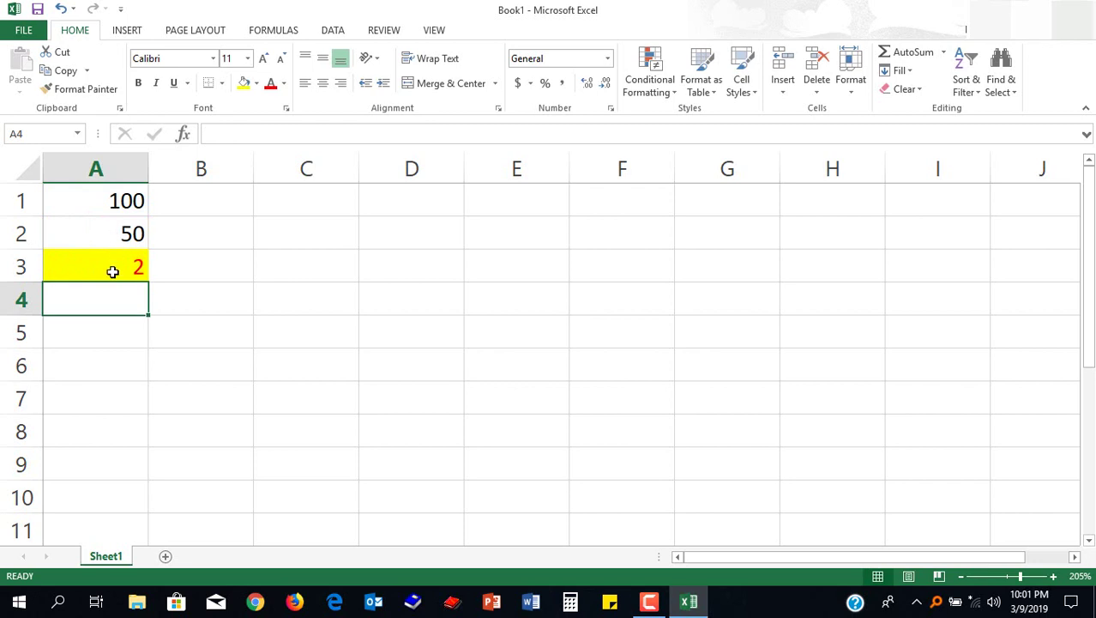
Clear the contents of cell A3 and enter the addition formula =A1+A2 there.
click(118, 271)
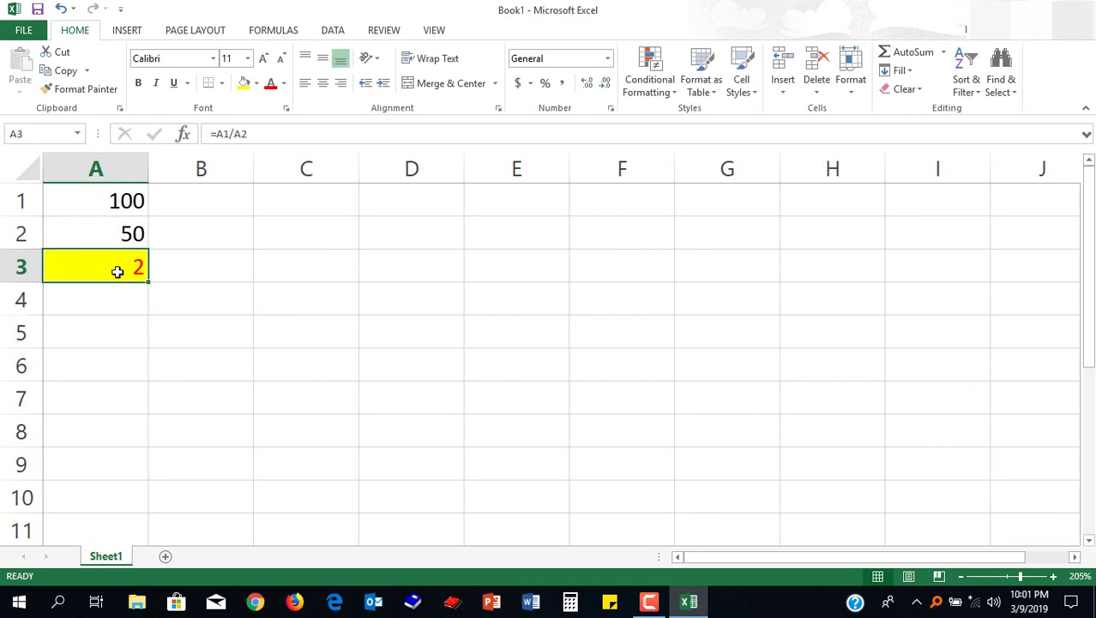
key(Delete)
text(=)
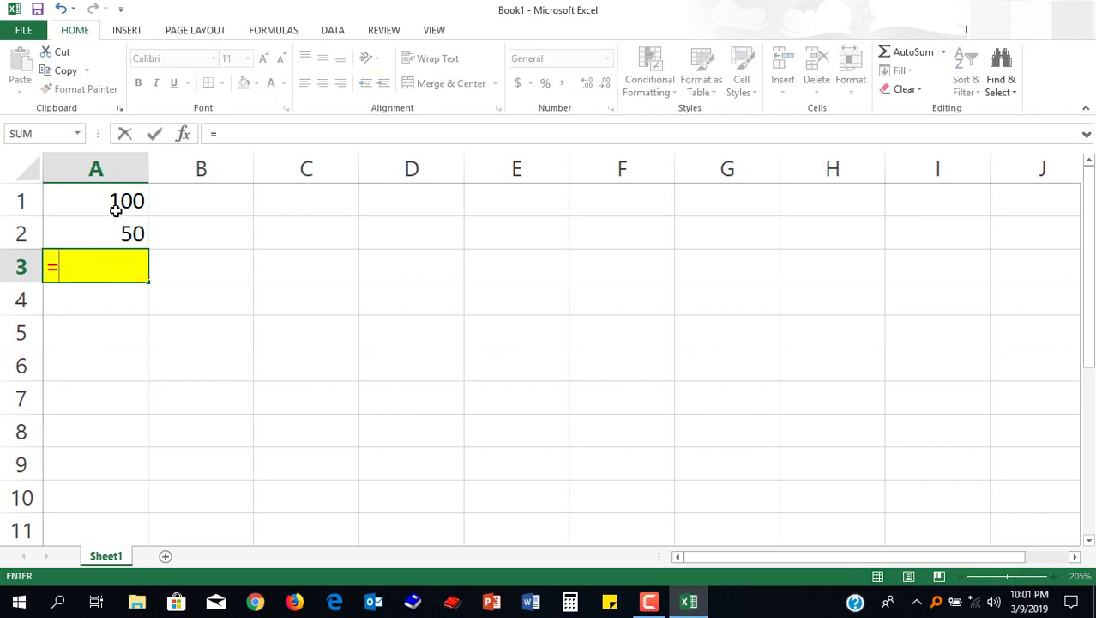
click(115, 206)
text(+)
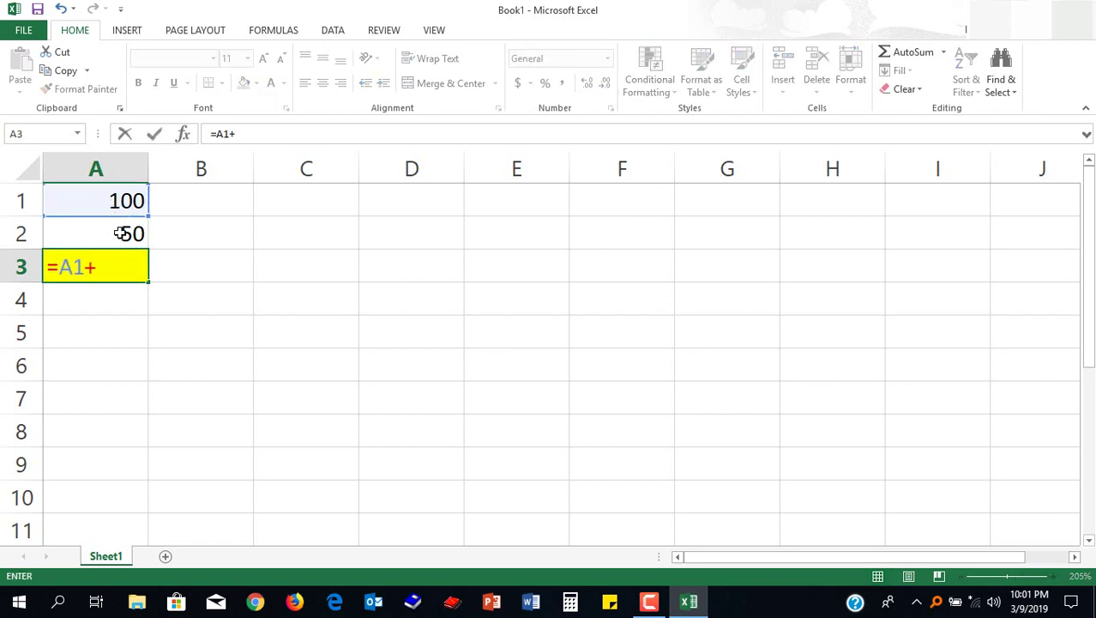
click(122, 233)
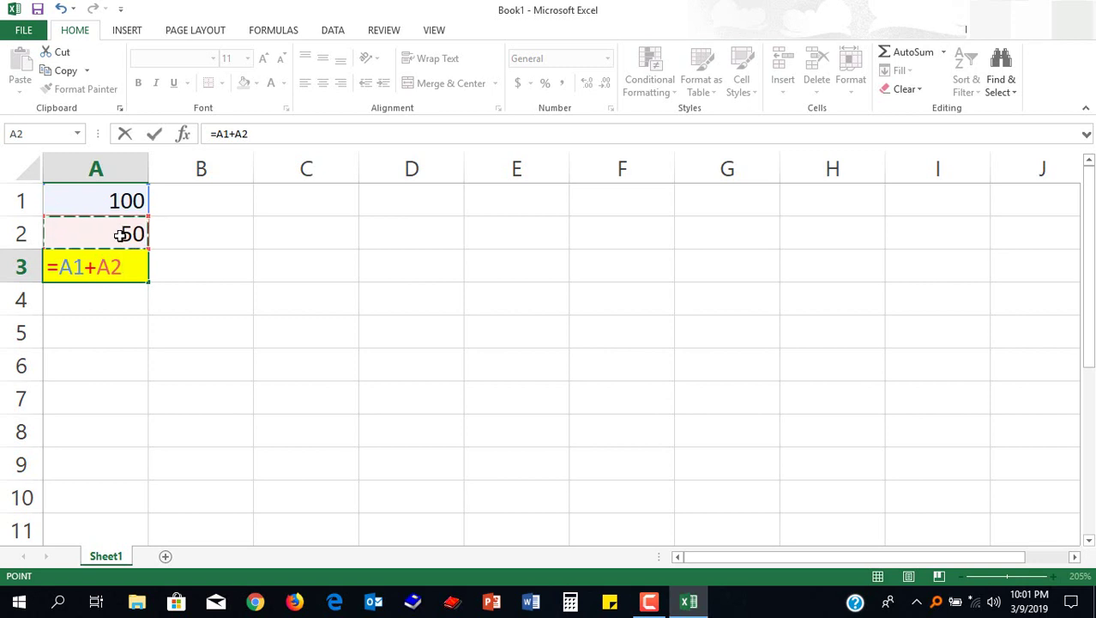
key(Return)
Clear cell A3 and enter the function =SUM(A1:A2) to add the two values above it.
click(121, 267)
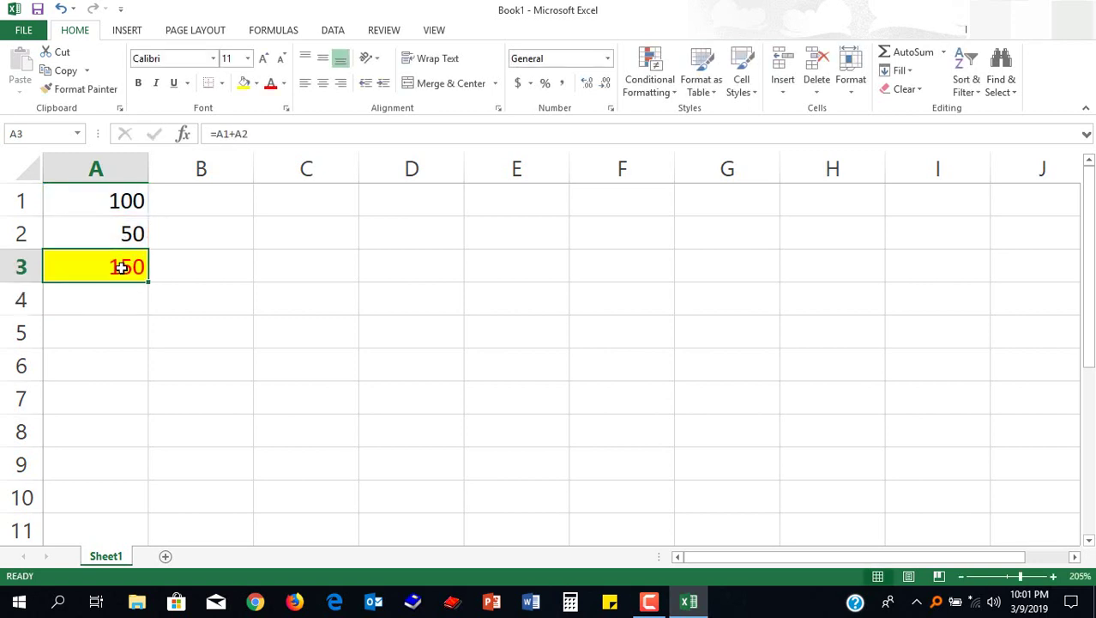
key(Delete)
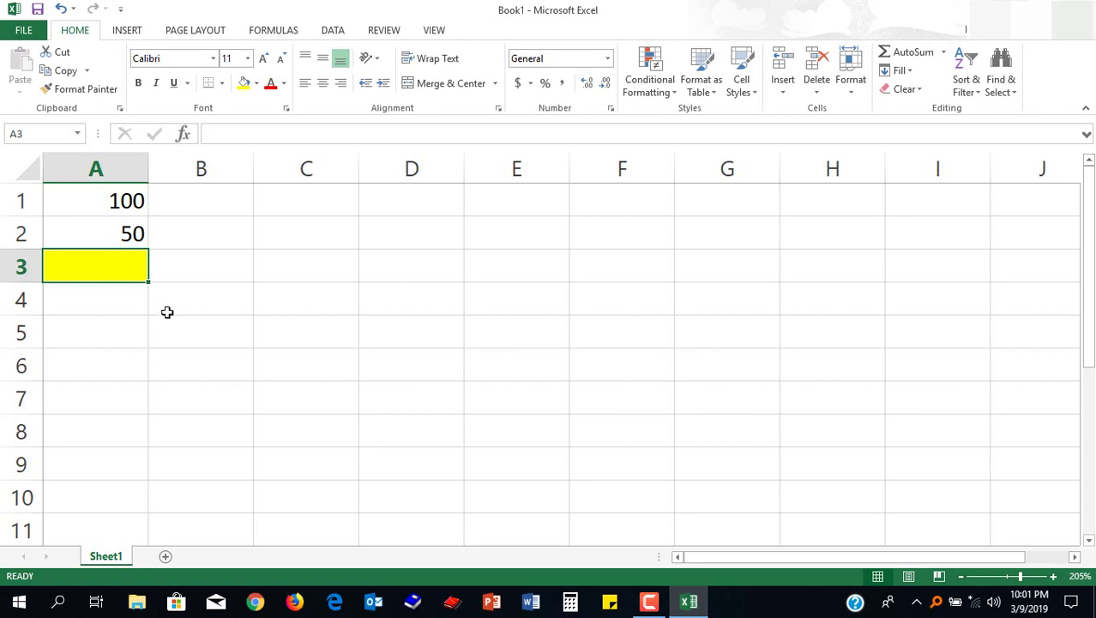
text(=)
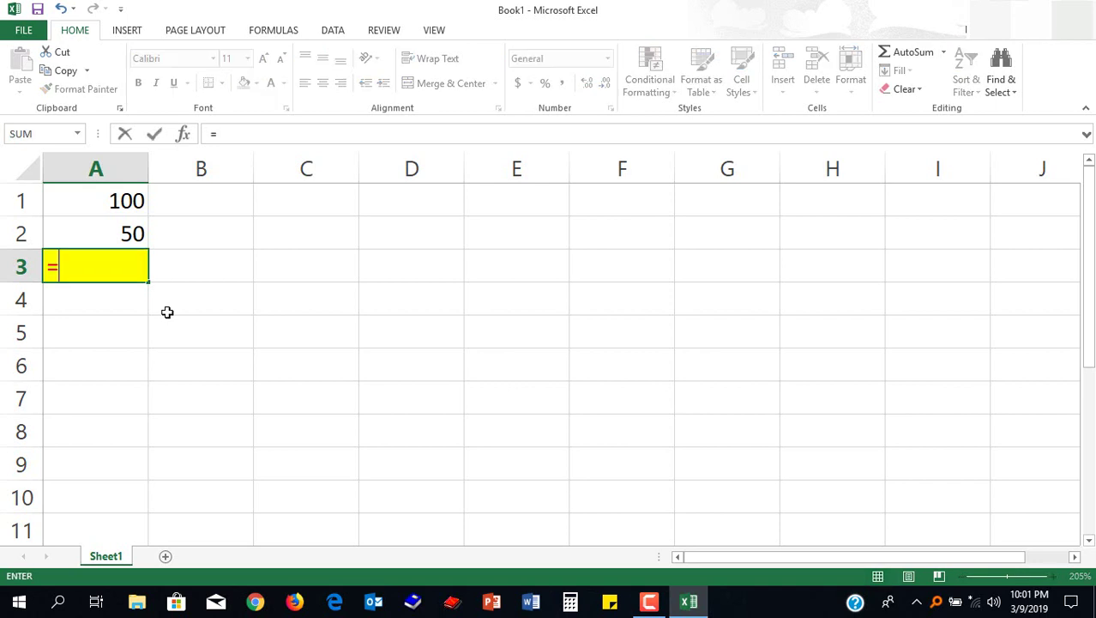
text(sum)
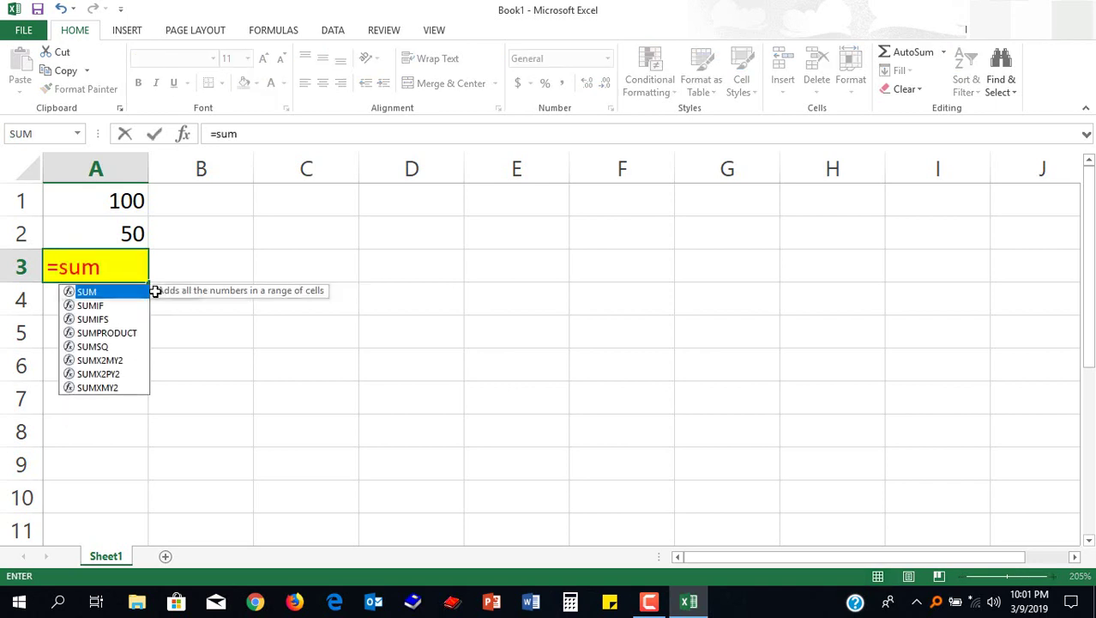
text(()
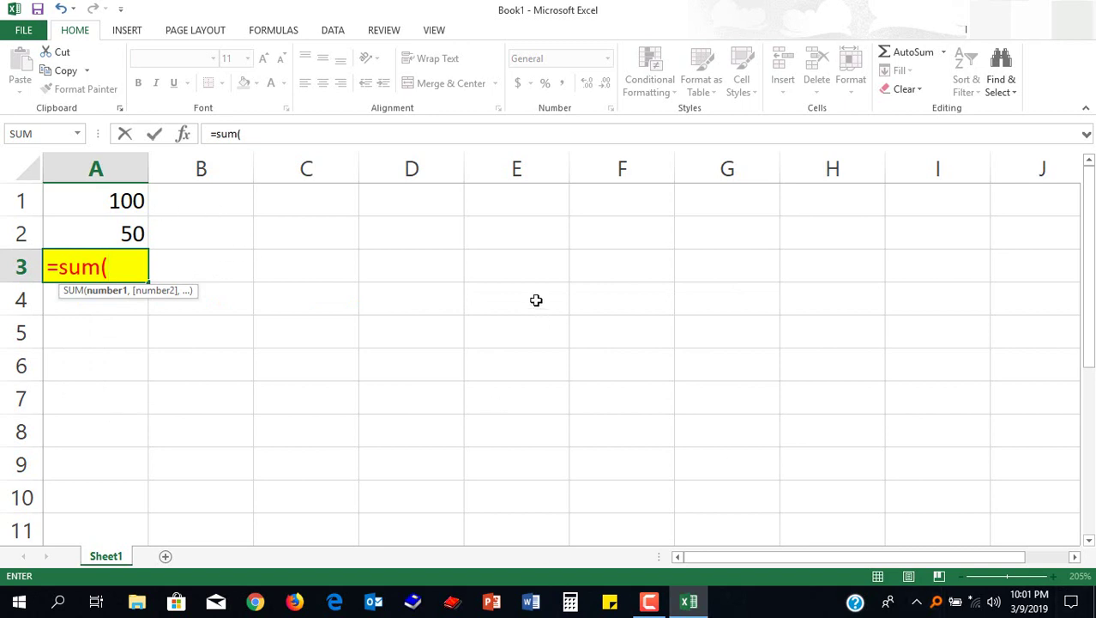
click(99, 198)
drag(100, 215, 97, 225)
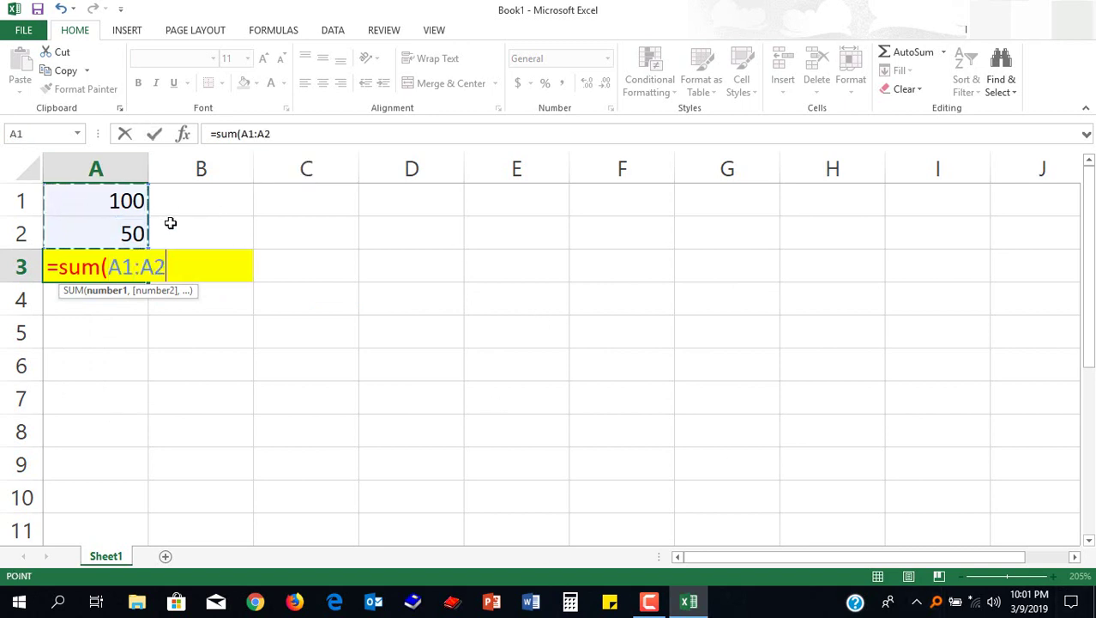
text())
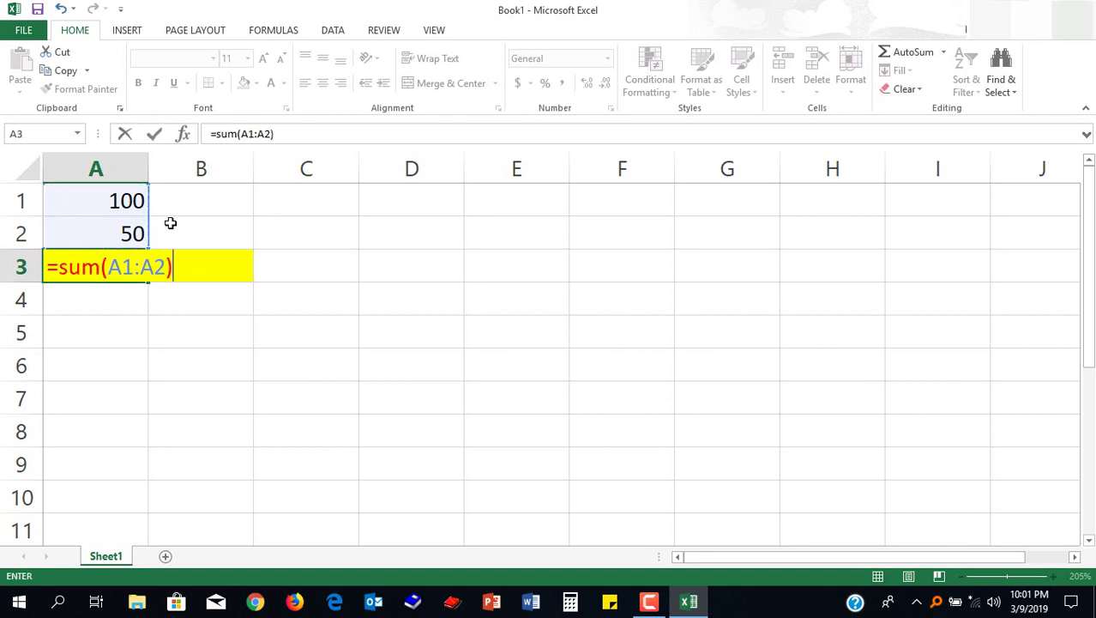
key(Return)
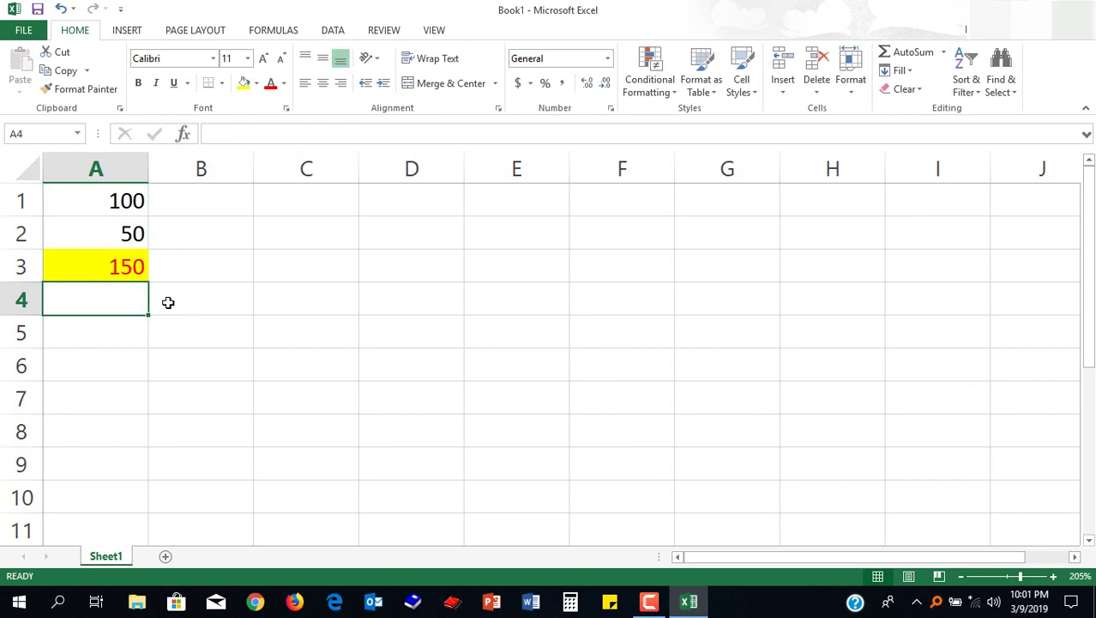
Clear cell A3 and enter the function =AVERAGE(A1:A2) to average the two values above it.
click(210, 325)
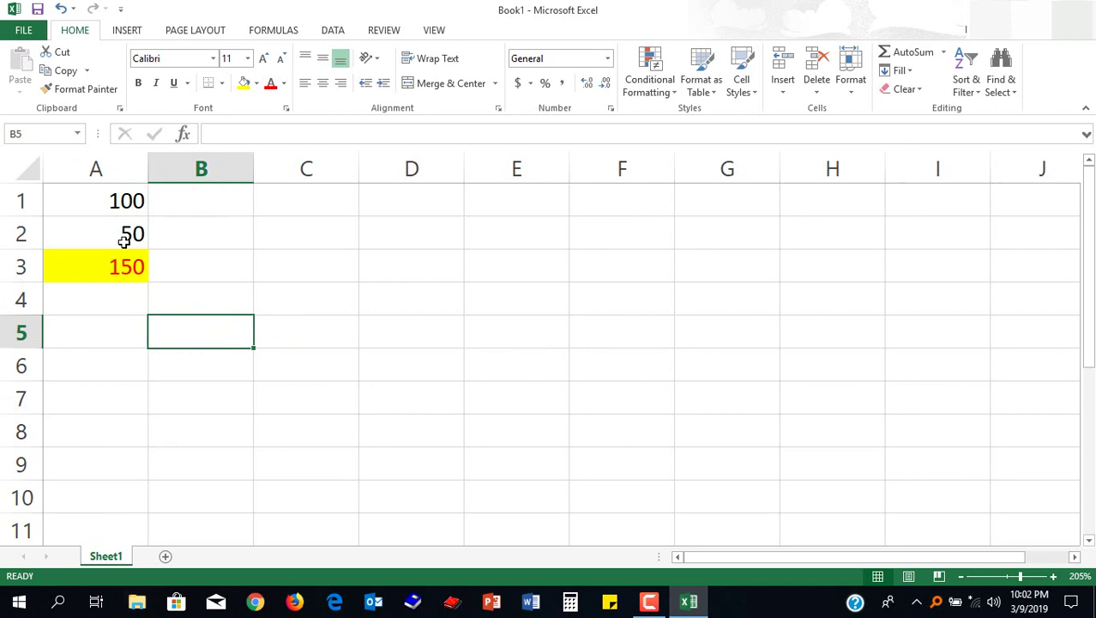
click(103, 262)
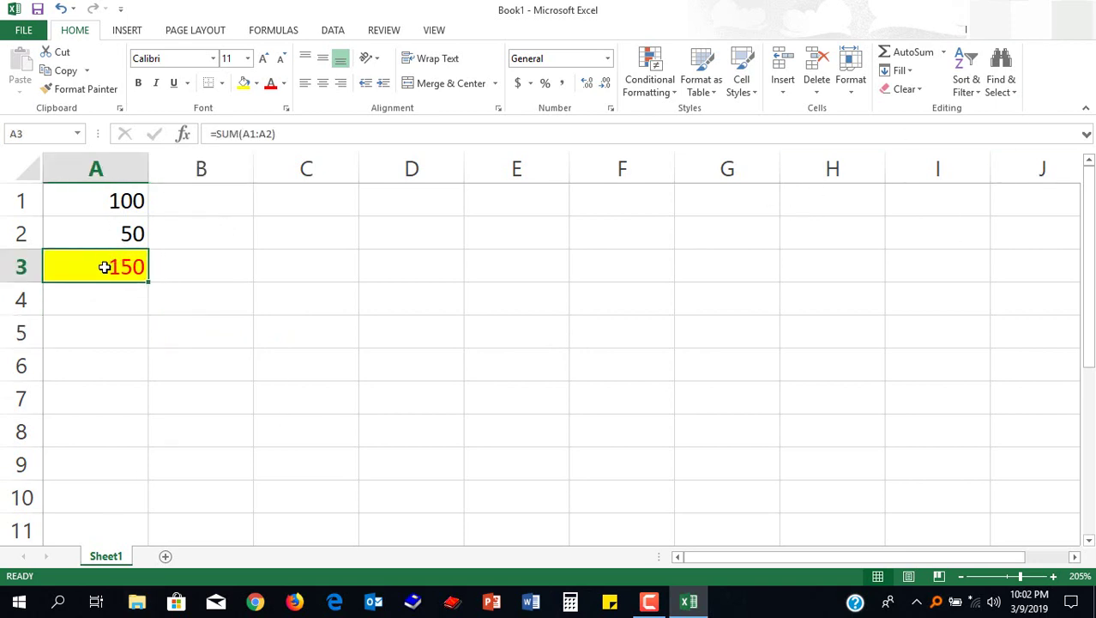
key(Delete)
text(=)
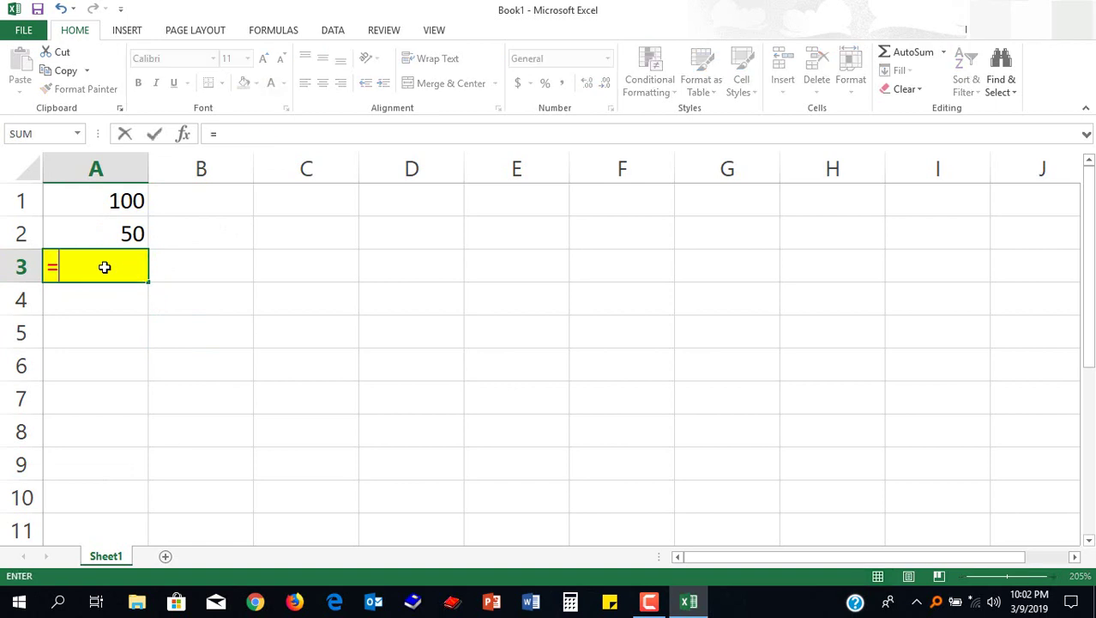
text(avera)
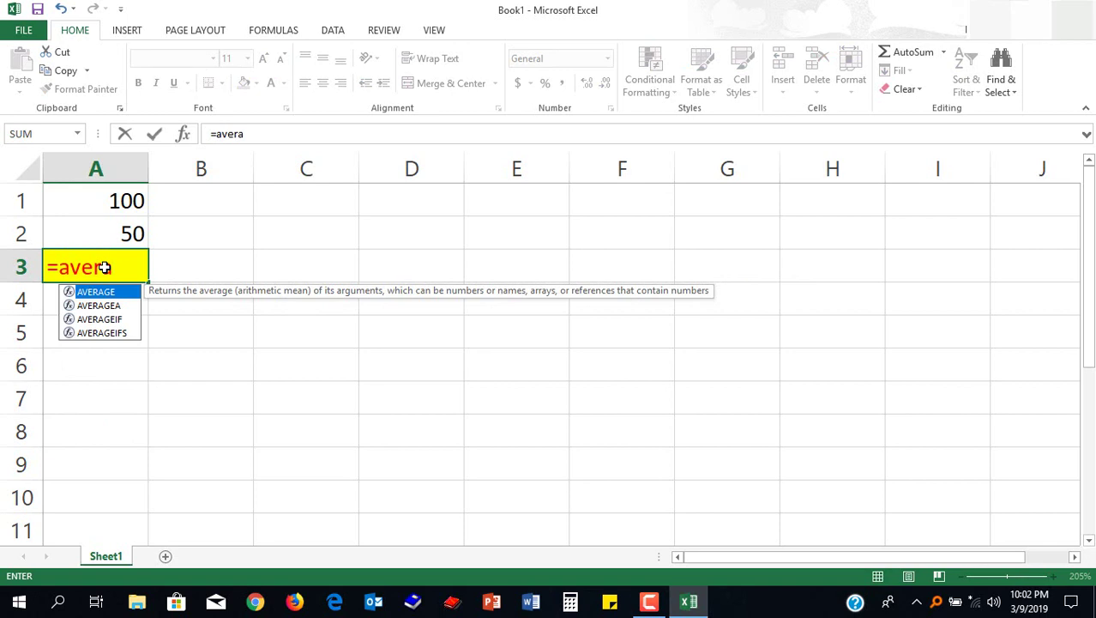
key(Tab)
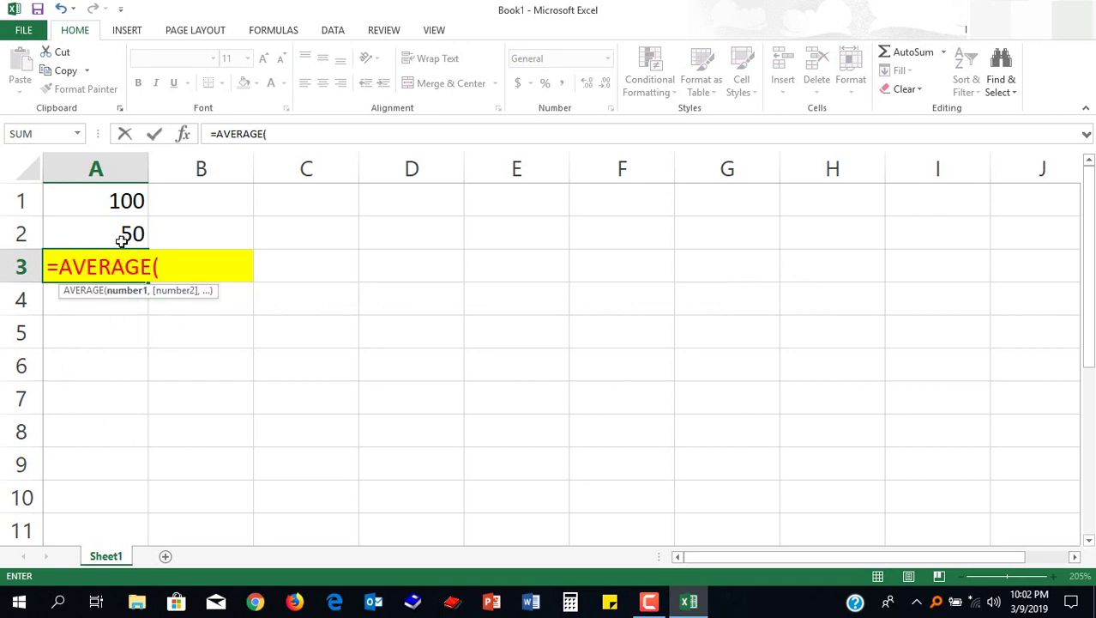
click(114, 200)
drag(114, 217, 114, 218)
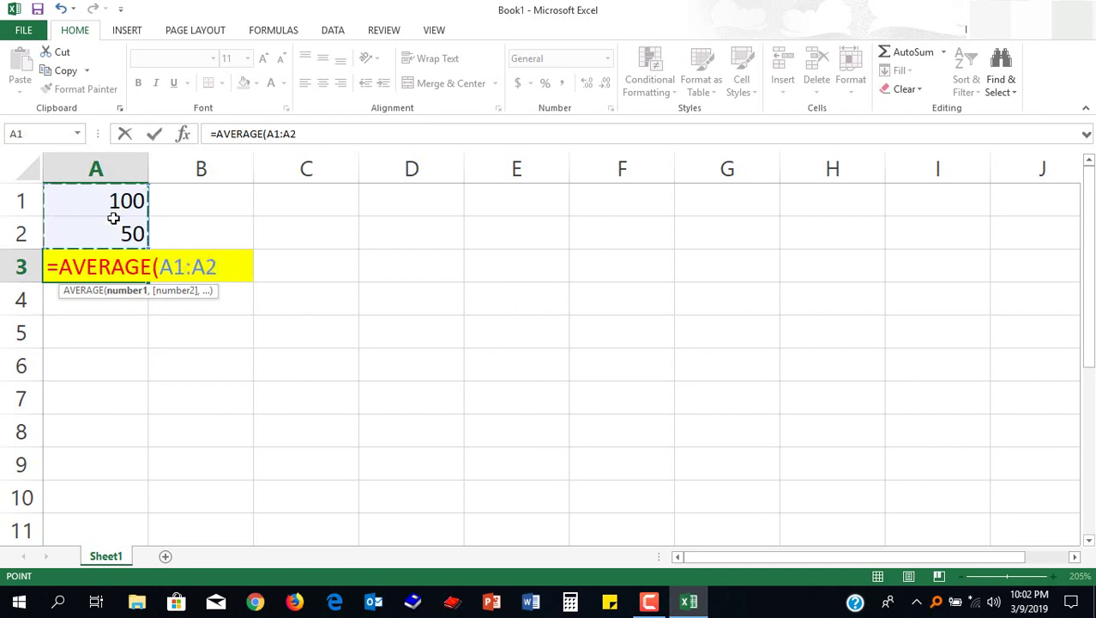
text())
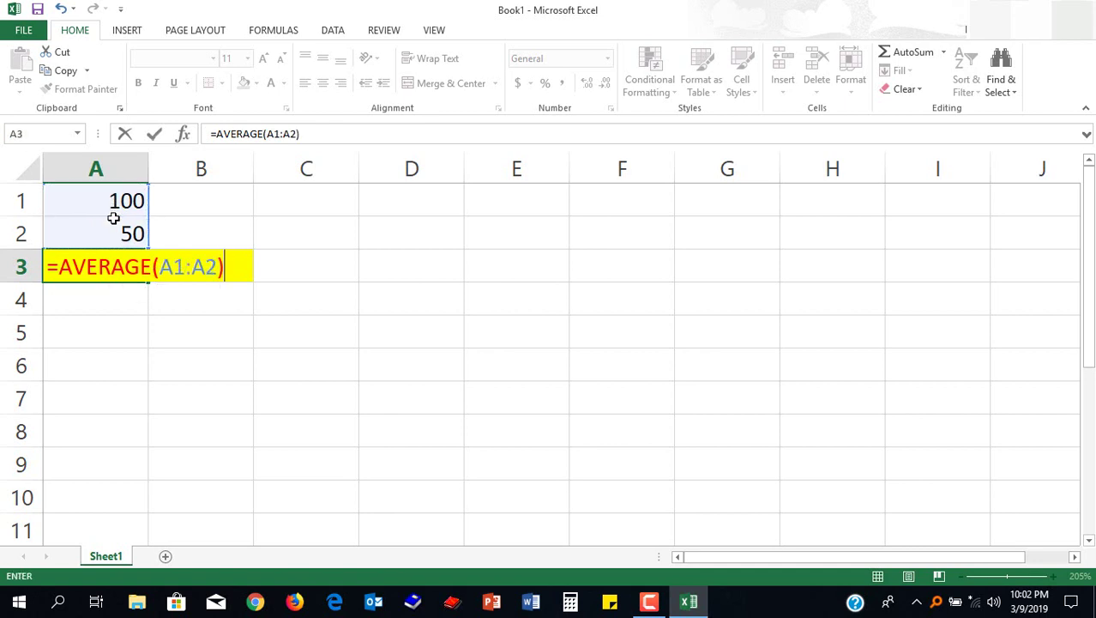
key(Return)
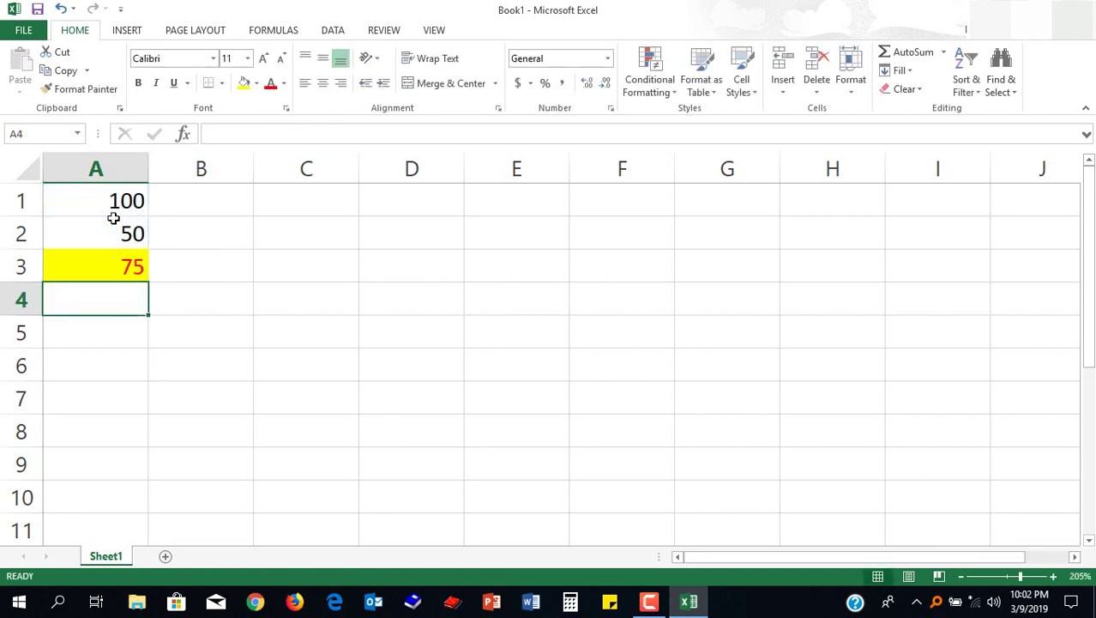
Close the workbook Book1.
click(117, 266)
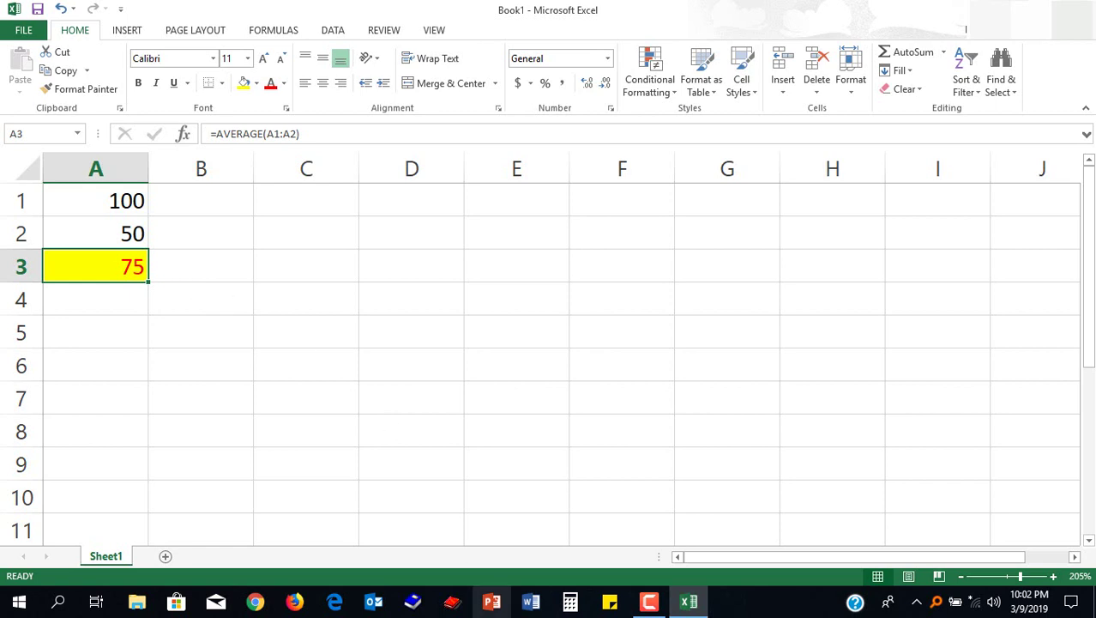
click(211, 337)
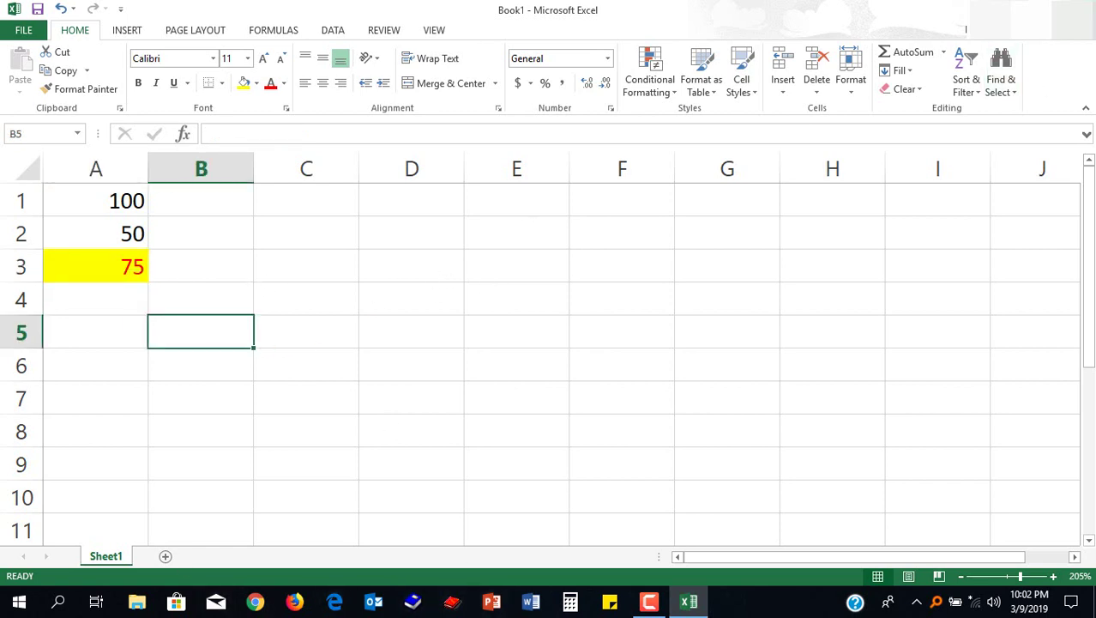
click(1082, 10)
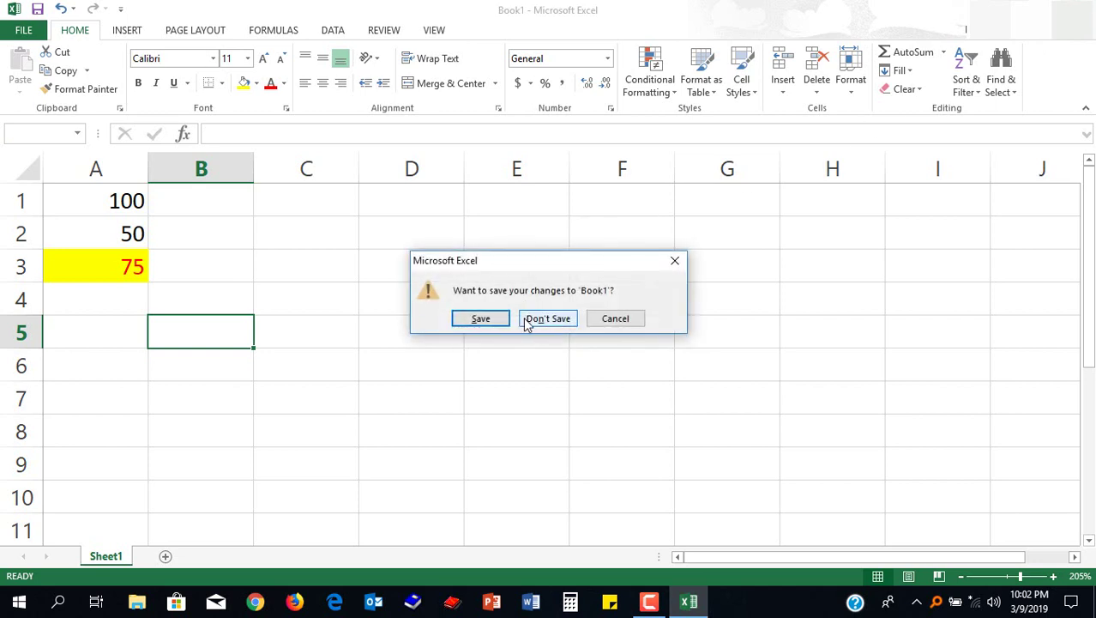